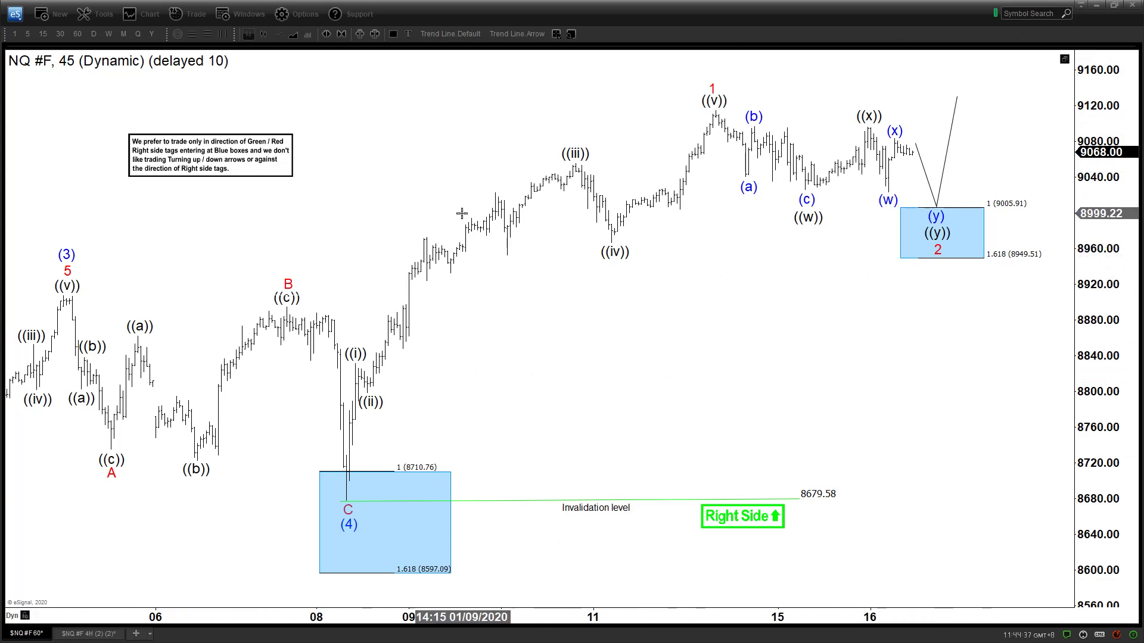
Draw blue arrows pointing at the (3) and (4) wave labels
{"action": "left_click", "coordinate": [530, 32]}
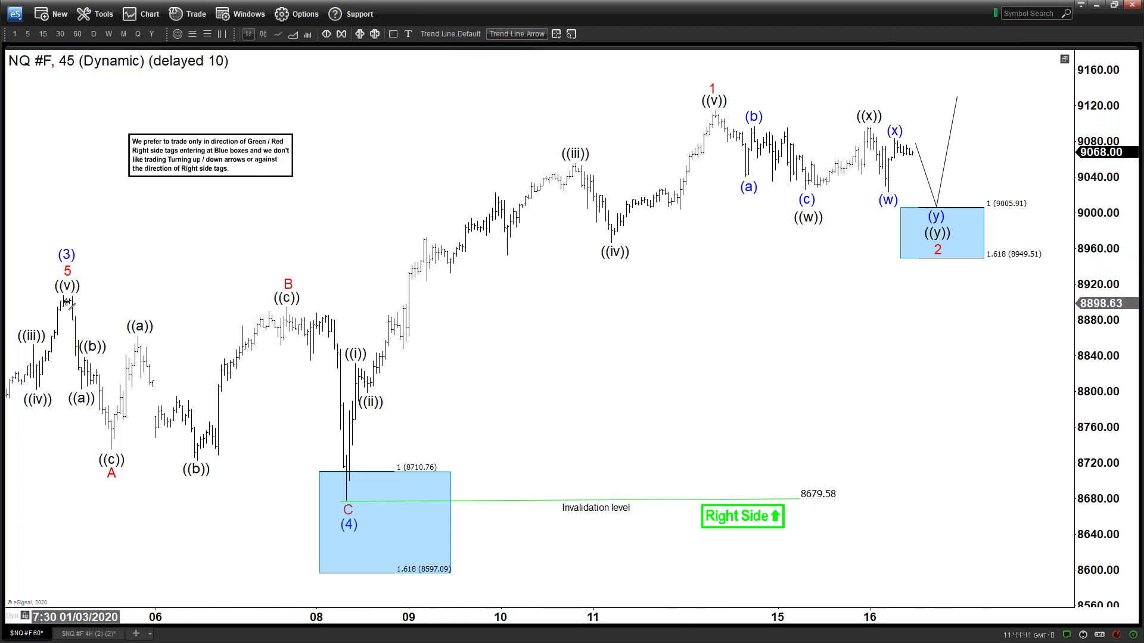
{"action": "left_click_drag", "start_coordinate": [30, 274], "coordinate": [56, 262]}
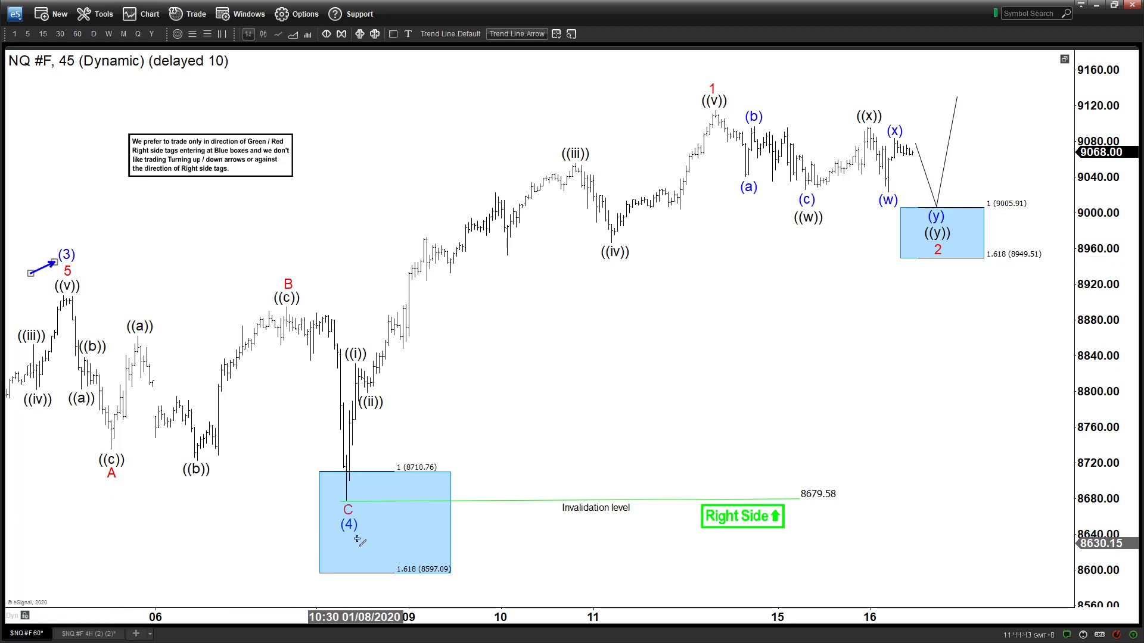
{"action": "left_click_drag", "start_coordinate": [298, 537], "coordinate": [341, 523]}
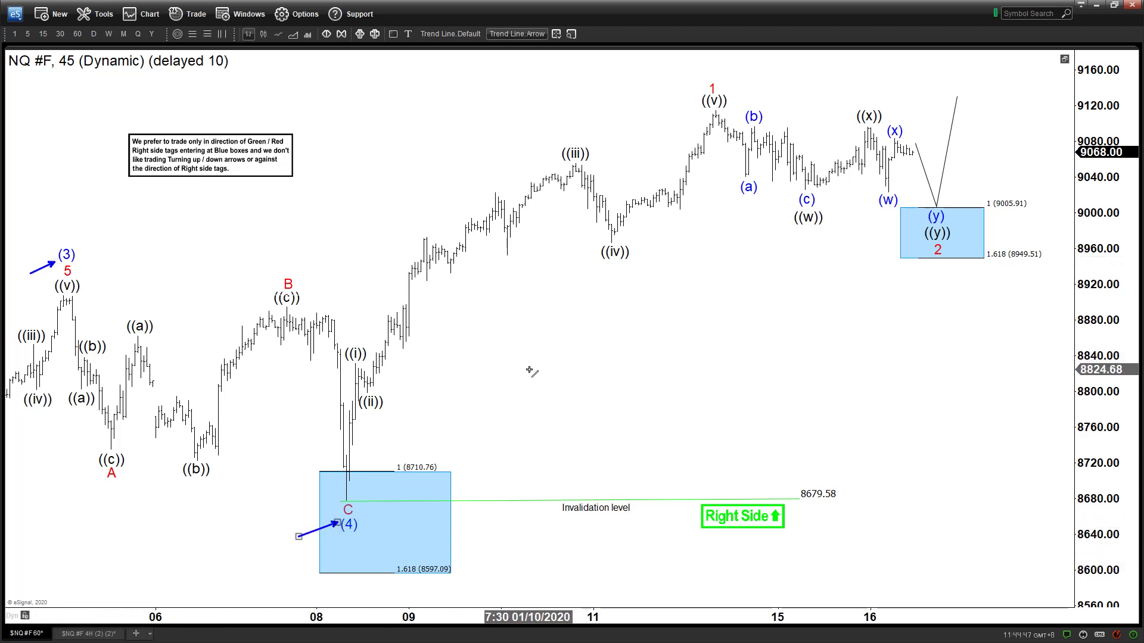
Trace arrows from the (4) low up to wave 1 and toward the wave 2 box, cancelling the last one
{"action": "left_click_drag", "start_coordinate": [353, 507], "coordinate": [851, 110]}
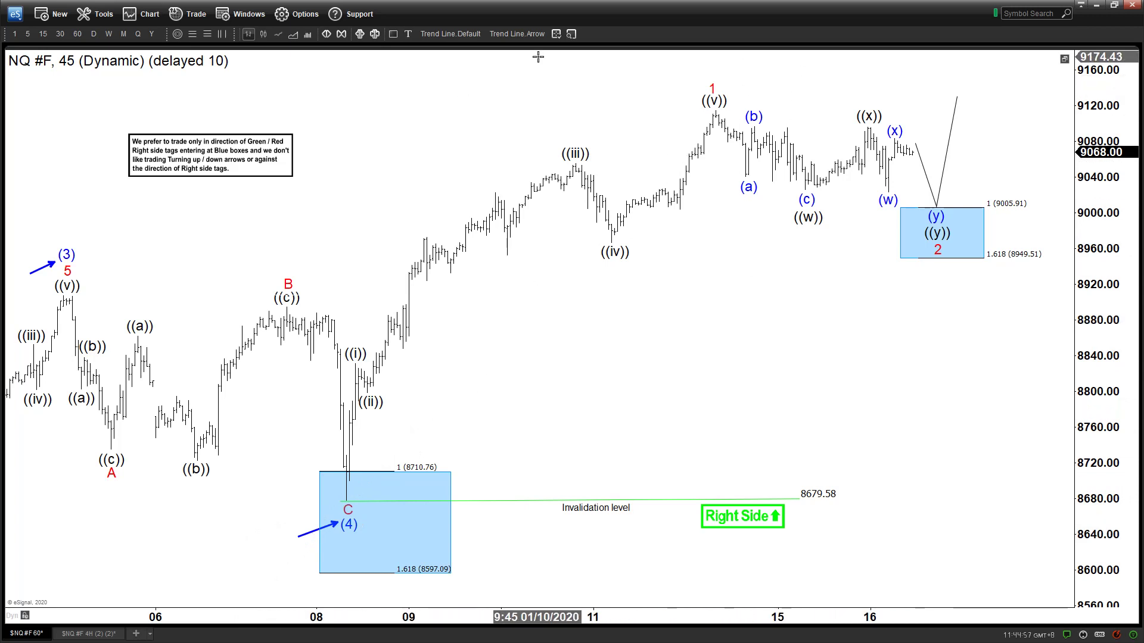
{"action": "mouse_move", "coordinate": [352, 492]}
{"action": "left_mouse_down"}
{"action": "mouse_move", "coordinate": [717, 102]}
{"action": "mouse_move", "coordinate": [721, 82]}
{"action": "mouse_move", "coordinate": [711, 90]}
{"action": "mouse_move", "coordinate": [931, 245]}
{"action": "left_mouse_up"}
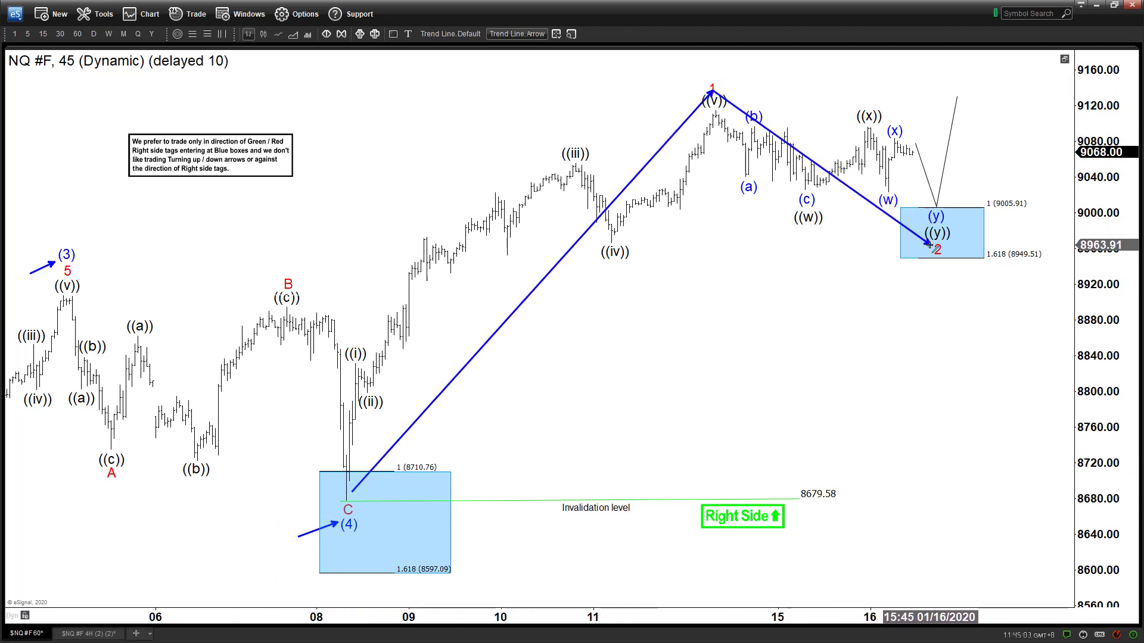
{"action": "mouse_move", "coordinate": [931, 244]}
{"action": "left_mouse_down"}
{"action": "mouse_move", "coordinate": [1028, 52]}
{"action": "mouse_move", "coordinate": [1006, 79]}
{"action": "left_mouse_up"}
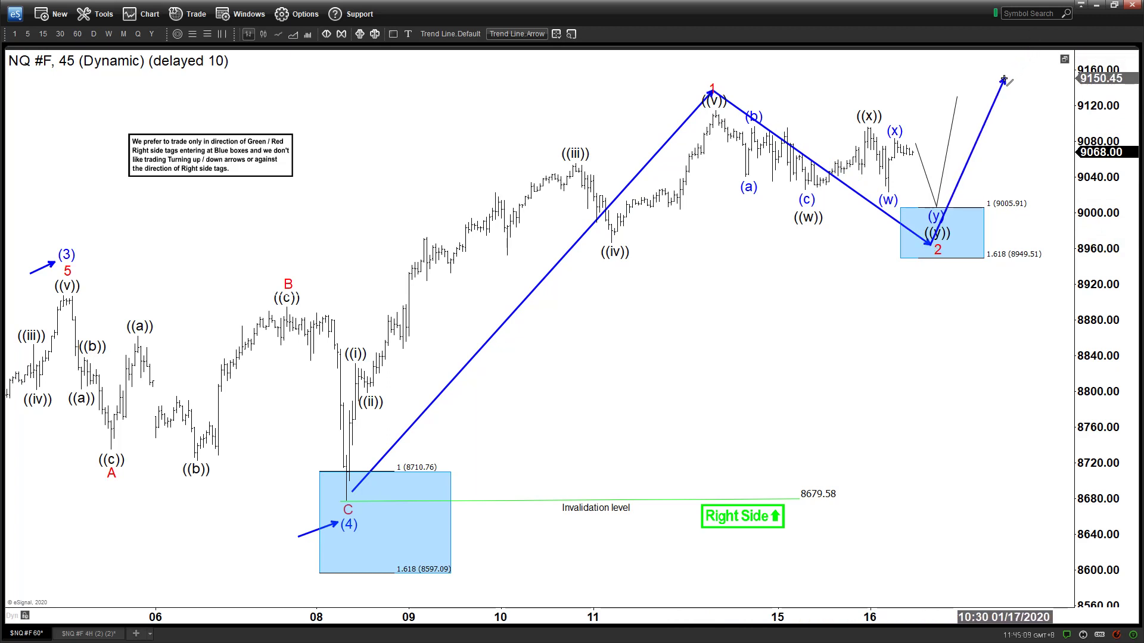
{"action": "key", "text": "Escape"}
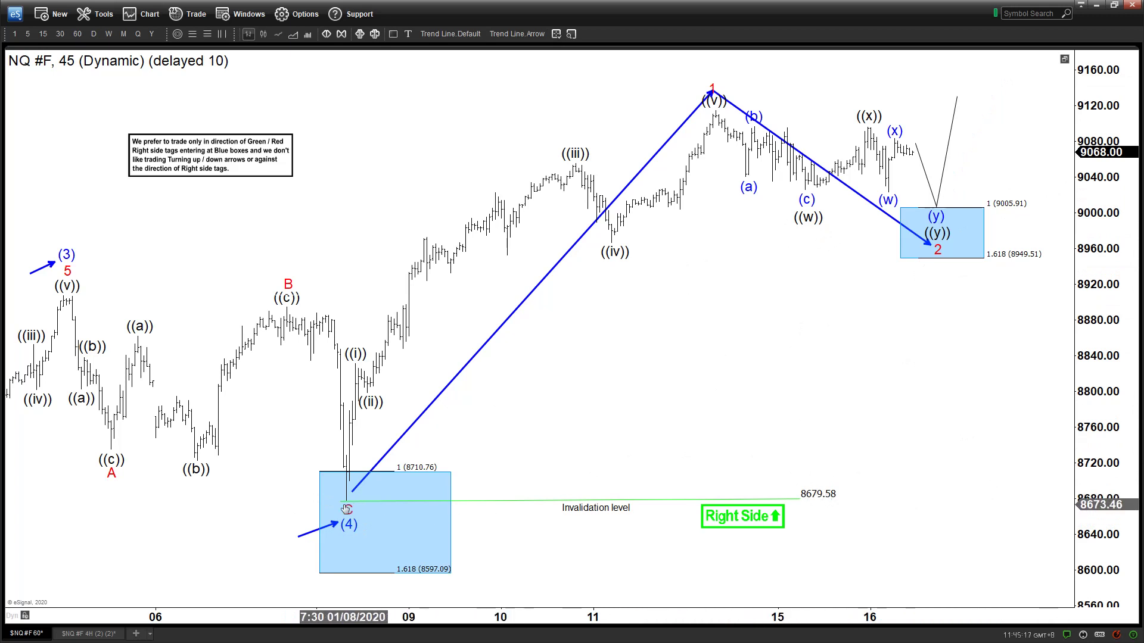
Remove the four blue arrows and lines at (3), (4), wave 1 and wave 2, then show the 4H NQ chart
{"action": "right_click", "coordinate": [45, 271]}
{"action": "left_click", "coordinate": [89, 383]}
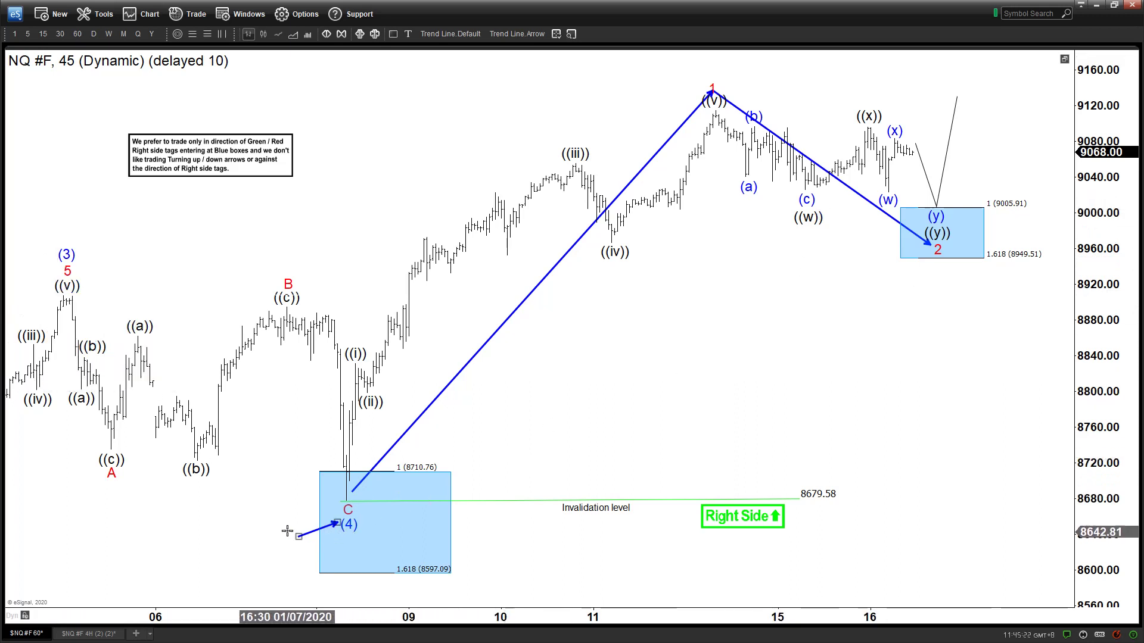
{"action": "right_click", "coordinate": [308, 538]}
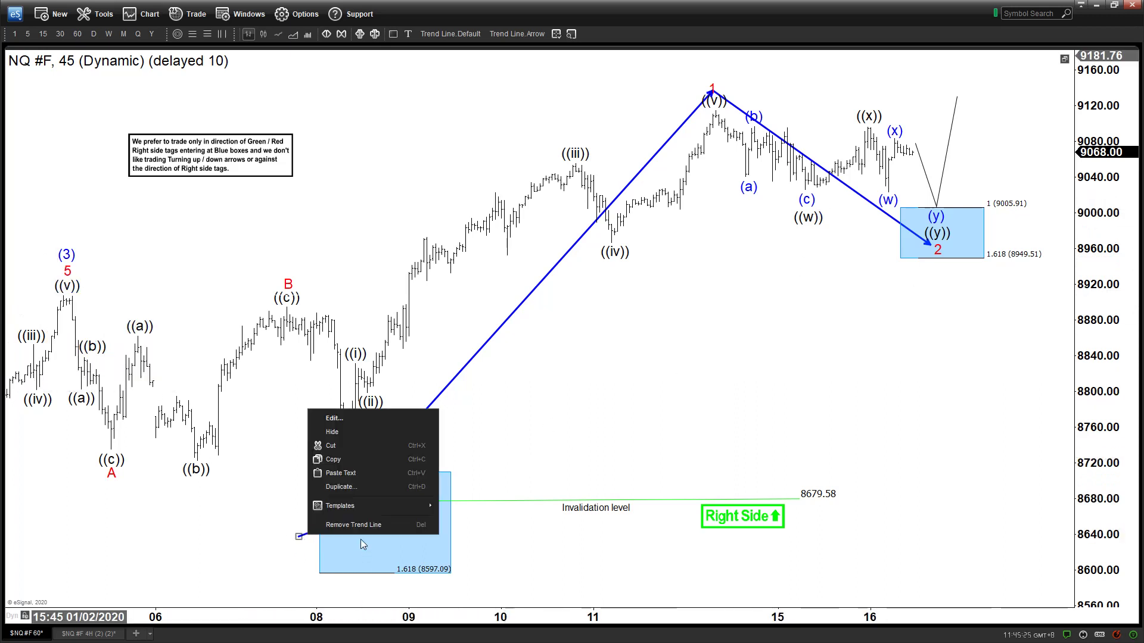
{"action": "left_click", "coordinate": [361, 524]}
{"action": "right_click", "coordinate": [570, 247]}
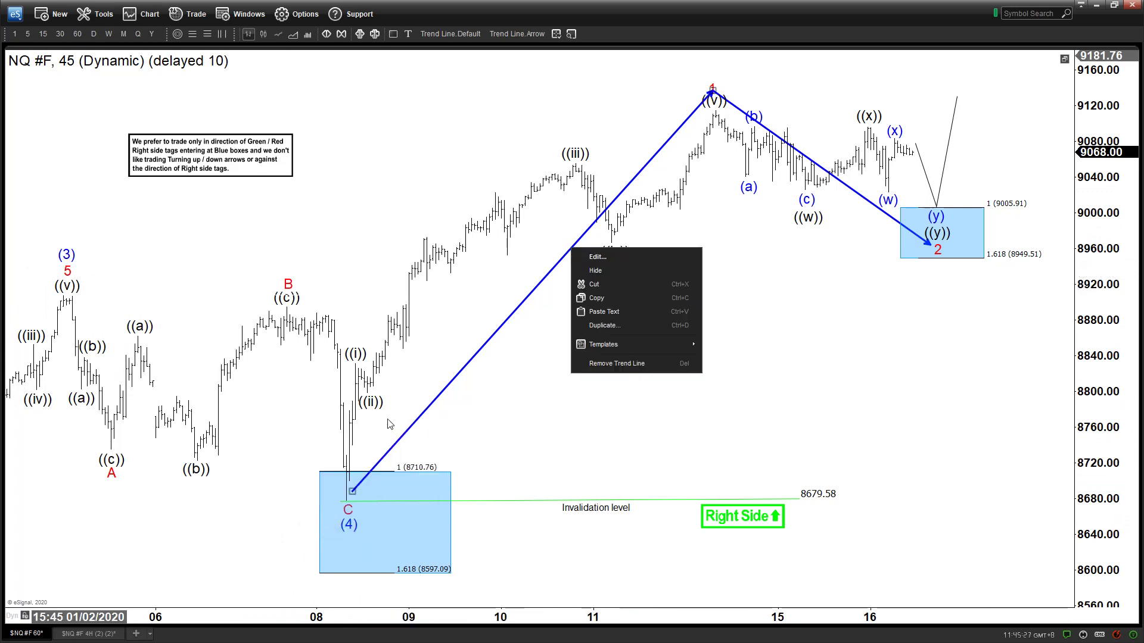
{"action": "left_click", "coordinate": [614, 364]}
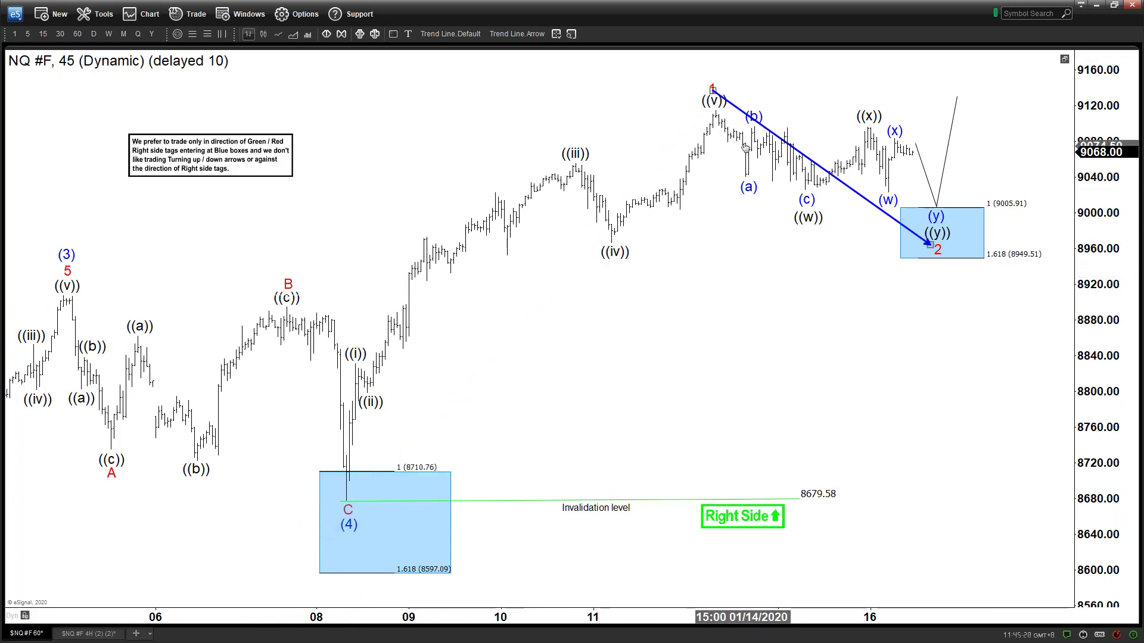
{"action": "right_click", "coordinate": [820, 170]}
{"action": "left_click", "coordinate": [865, 284]}
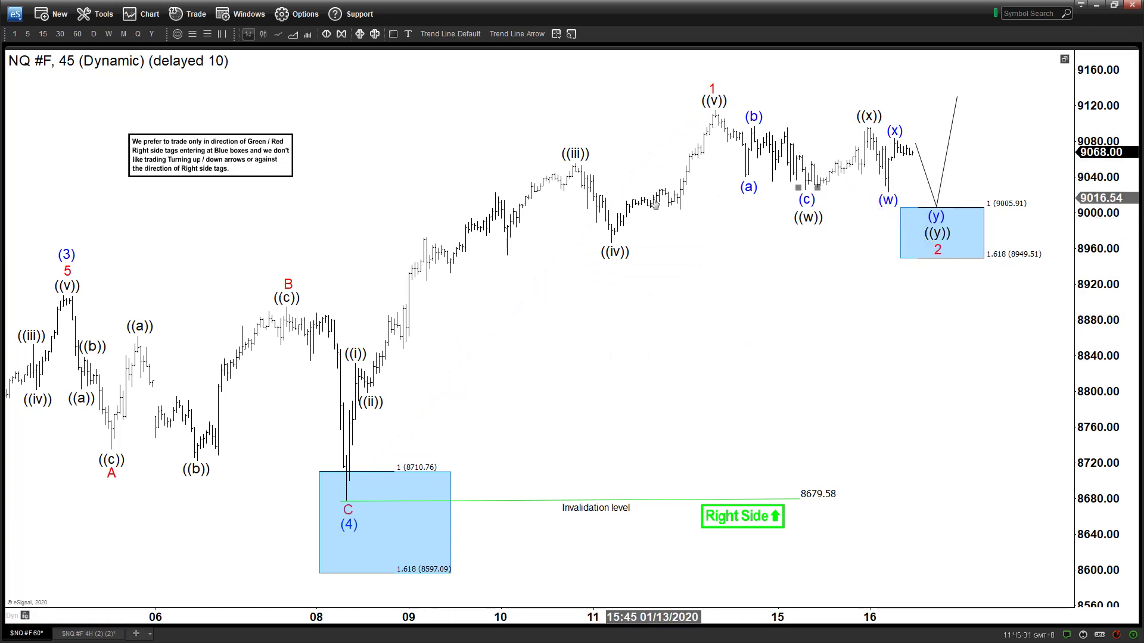
{"action": "left_click", "coordinate": [84, 633]}
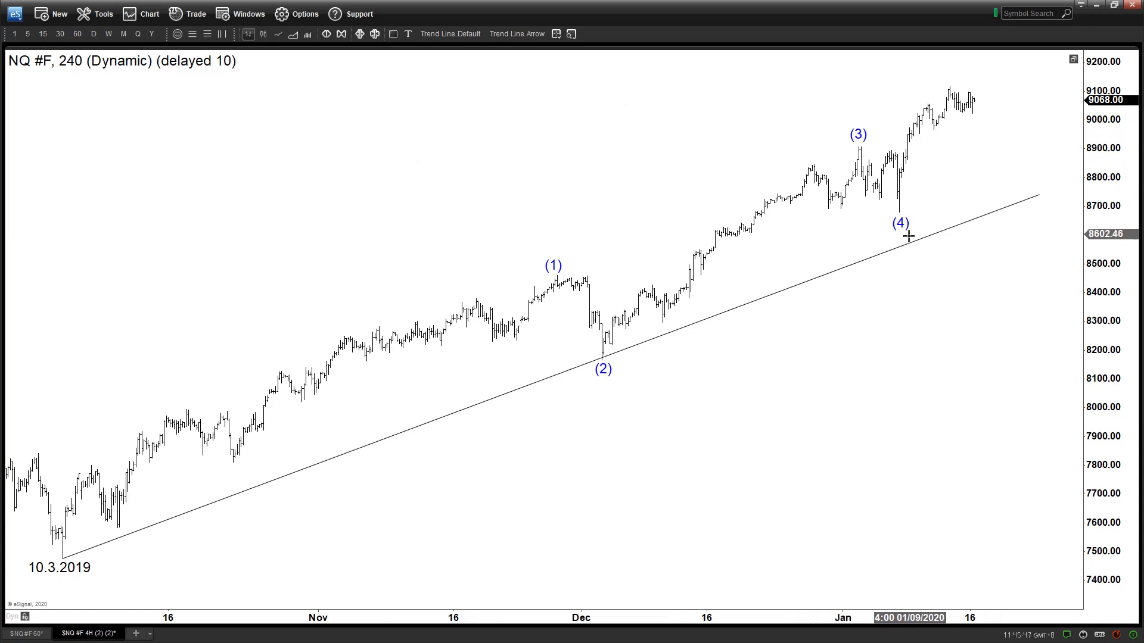
{"action": "left_click", "coordinate": [48, 635]}
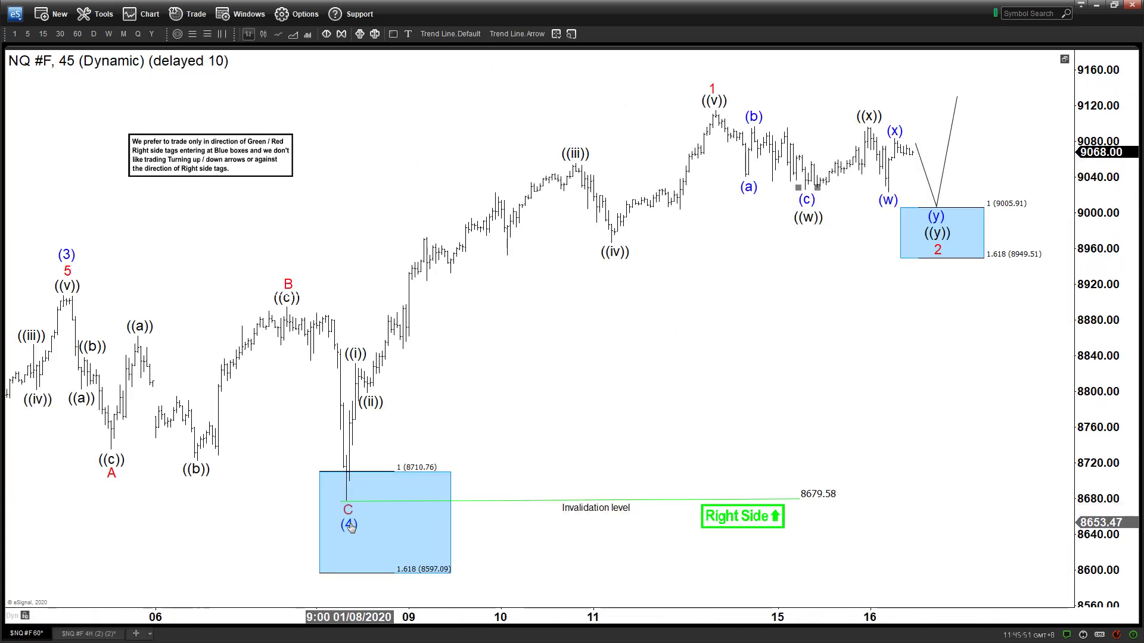
{"action": "left_click", "coordinate": [89, 633]}
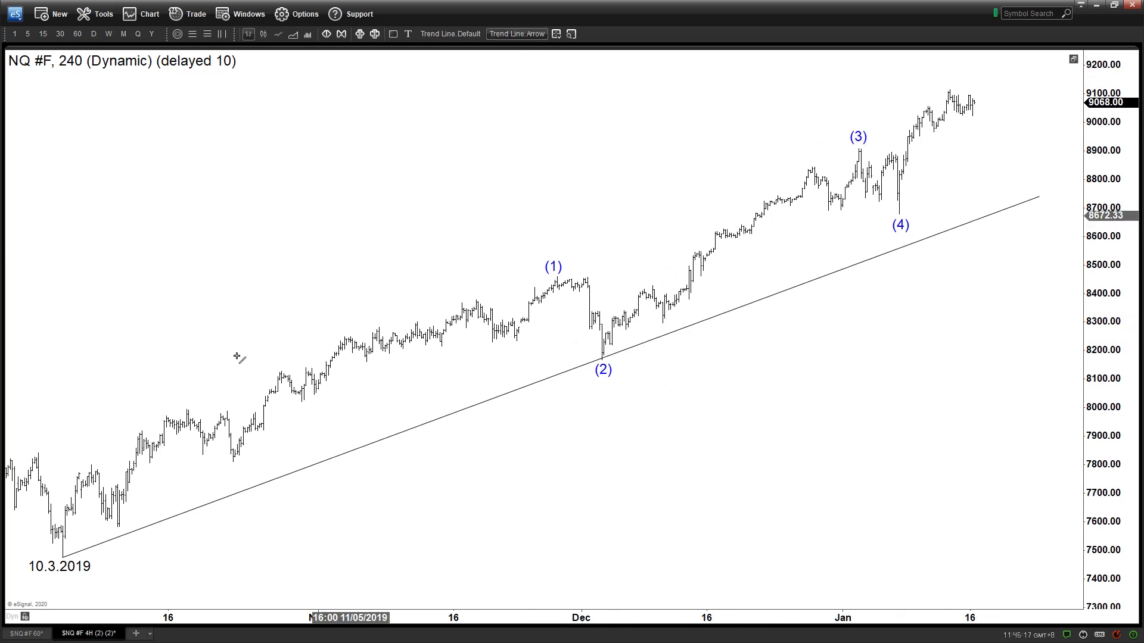
{"action": "mouse_move", "coordinate": [67, 551]}
{"action": "left_mouse_down"}
{"action": "mouse_move", "coordinate": [544, 263]}
{"action": "mouse_move", "coordinate": [567, 274]}
{"action": "mouse_move", "coordinate": [605, 349]}
{"action": "mouse_move", "coordinate": [863, 149]}
{"action": "mouse_move", "coordinate": [902, 212]}
{"action": "left_mouse_up"}
{"action": "key", "text": "Escape"}
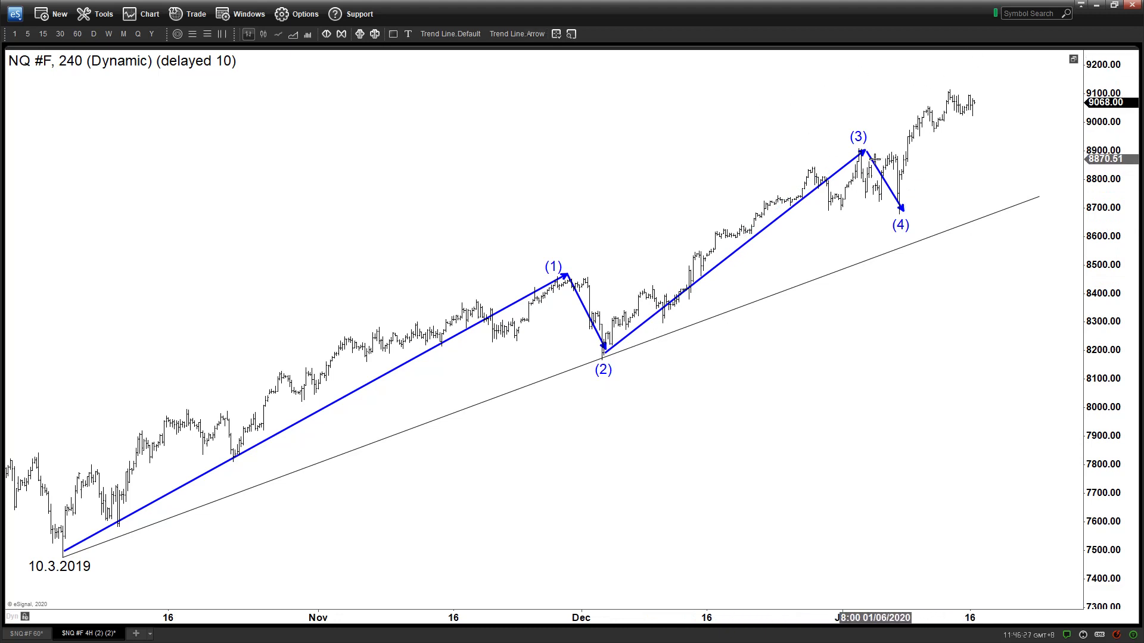
{"action": "key", "text": "Delete"}
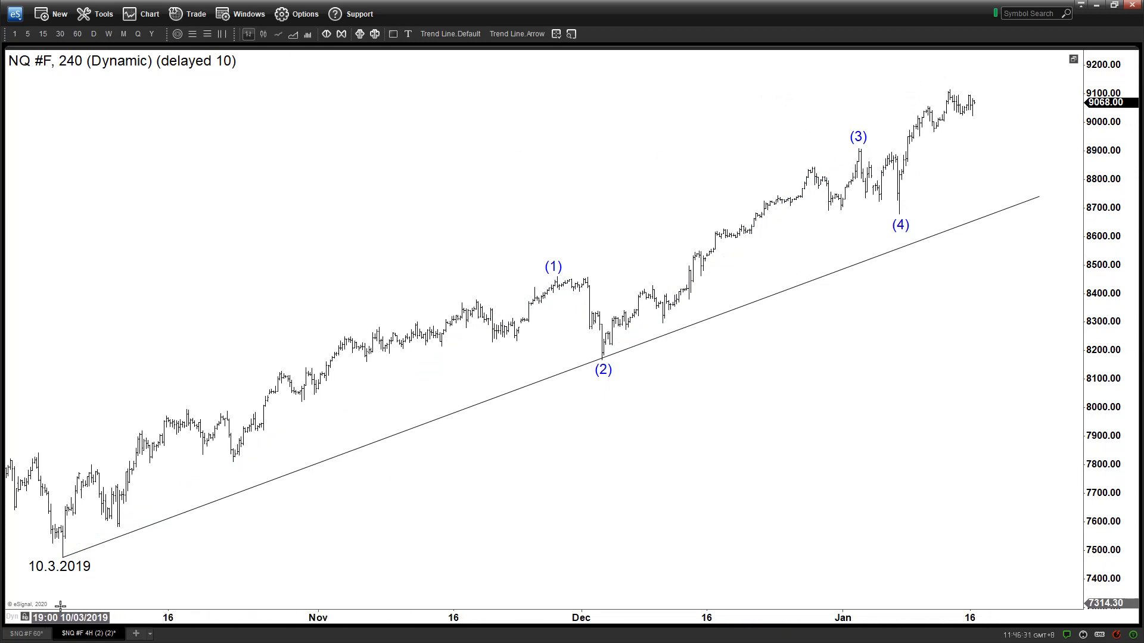
Compare the 4-hour chart against the 45-minute wave-count chart
{"action": "left_click", "coordinate": [24, 634]}
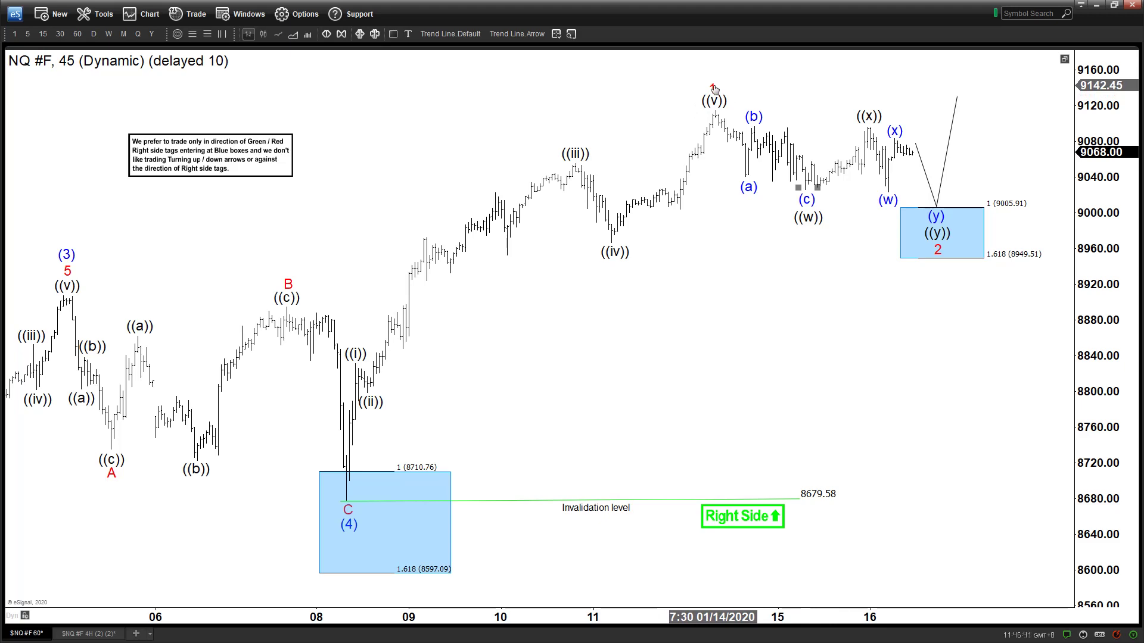
{"action": "left_click", "coordinate": [88, 633]}
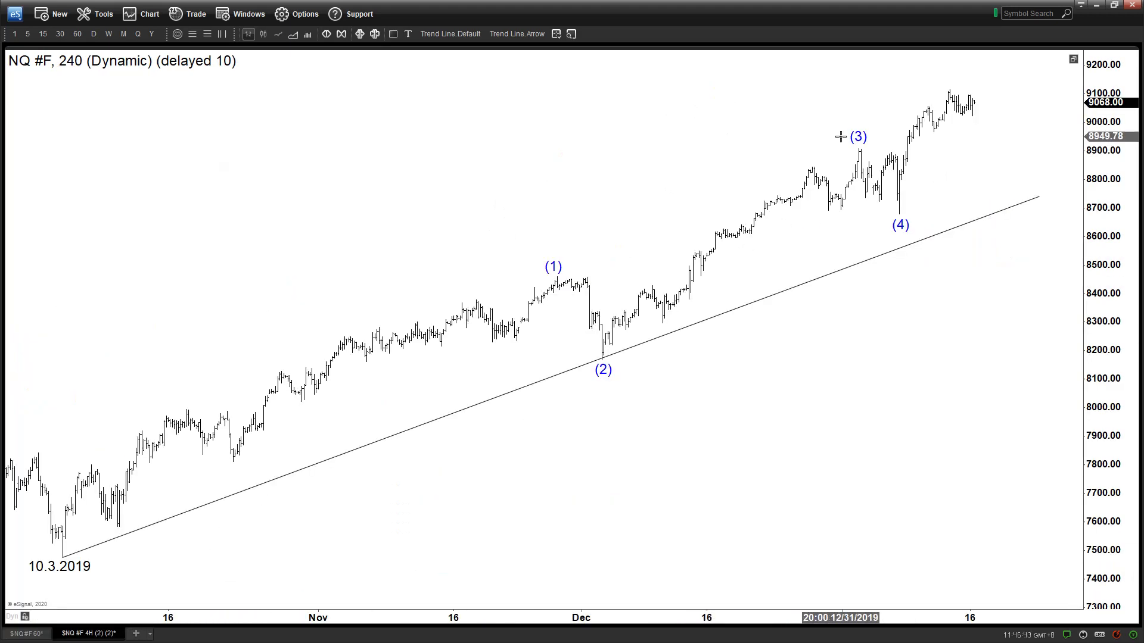
{"action": "left_click", "coordinate": [24, 633]}
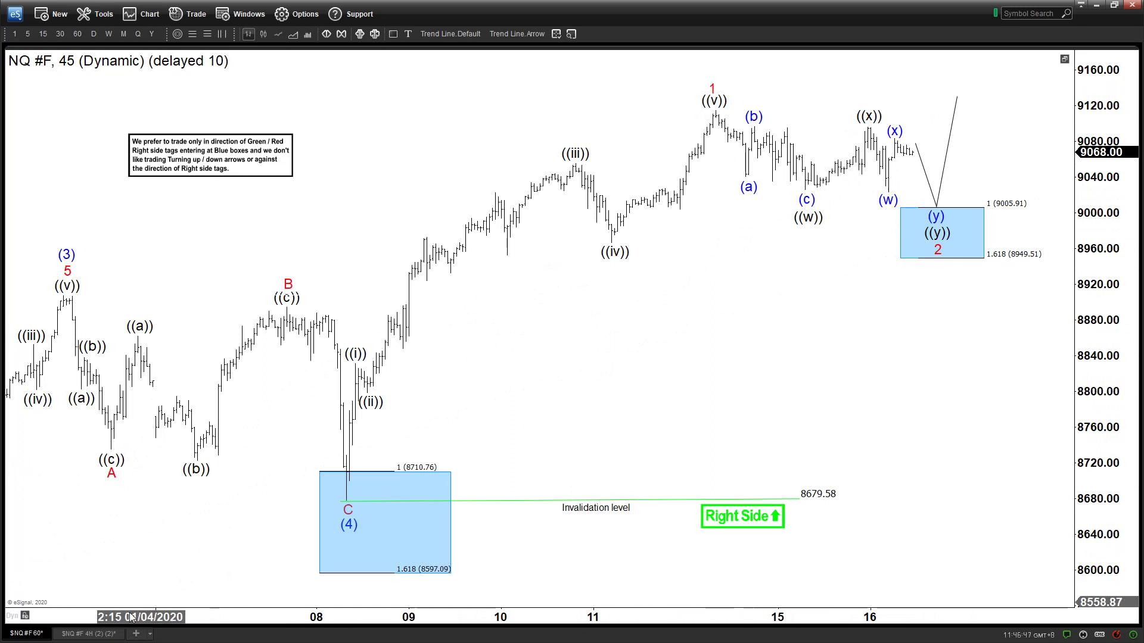
{"action": "left_click", "coordinate": [89, 634]}
Add a red 1 label near the latest high and sketch the projected pullback after the last bar
{"action": "left_click", "coordinate": [949, 66]}
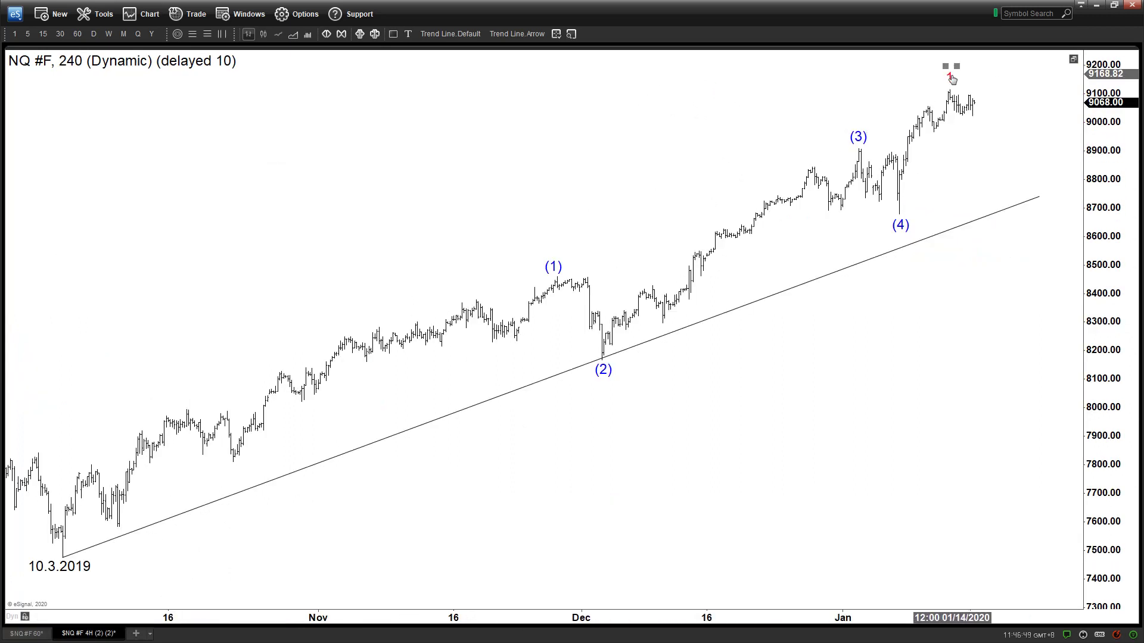
{"action": "left_click", "coordinate": [450, 33]}
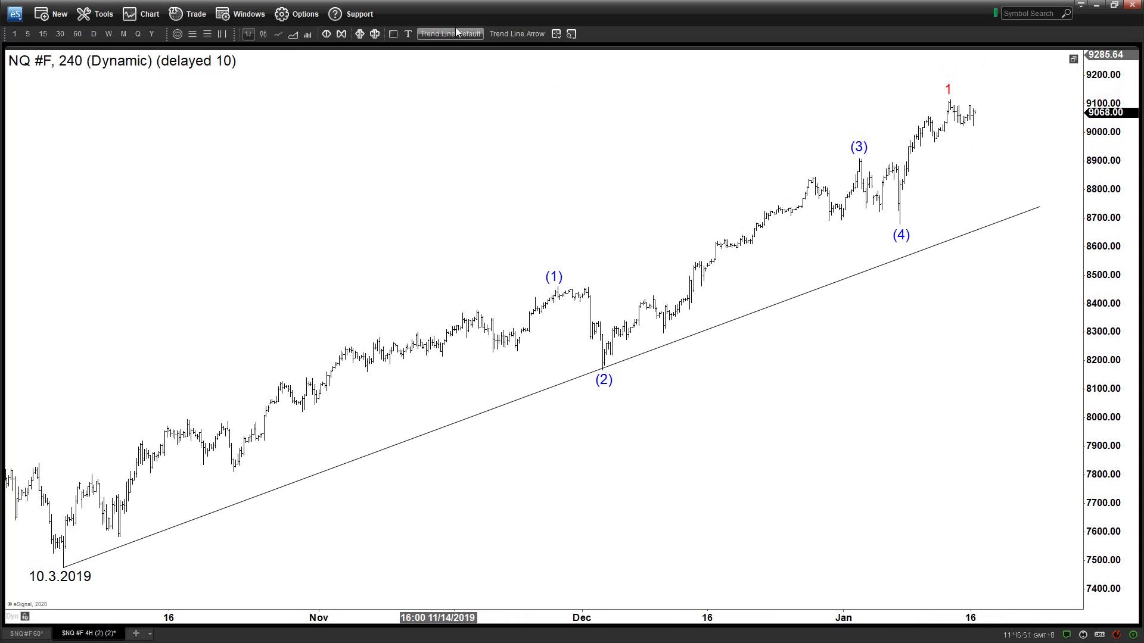
{"action": "mouse_move", "coordinate": [981, 102]}
{"action": "left_mouse_down"}
{"action": "mouse_move", "coordinate": [990, 159]}
{"action": "mouse_move", "coordinate": [1014, 69]}
{"action": "left_mouse_up"}
{"action": "key", "text": "Escape"}
Place a (5) label on the mid-January high and delete the red 1 label
{"action": "left_click_drag", "start_coordinate": [952, 95], "coordinate": [773, 147]}
{"action": "left_click_drag", "start_coordinate": [859, 140], "coordinate": [948, 82]}
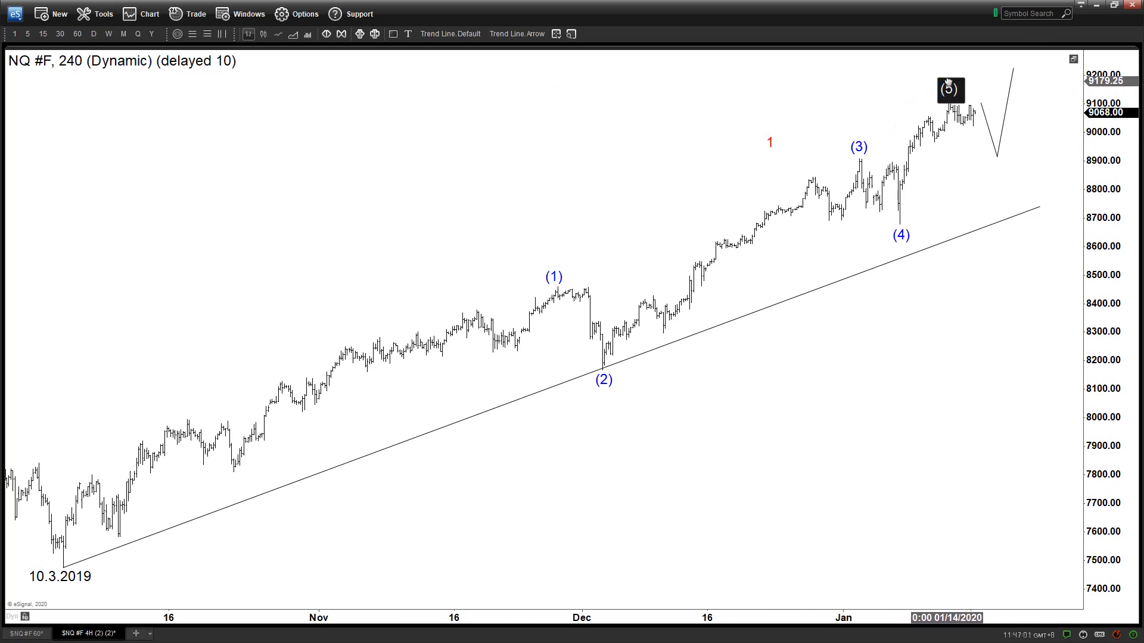
{"action": "left_click", "coordinate": [917, 185]}
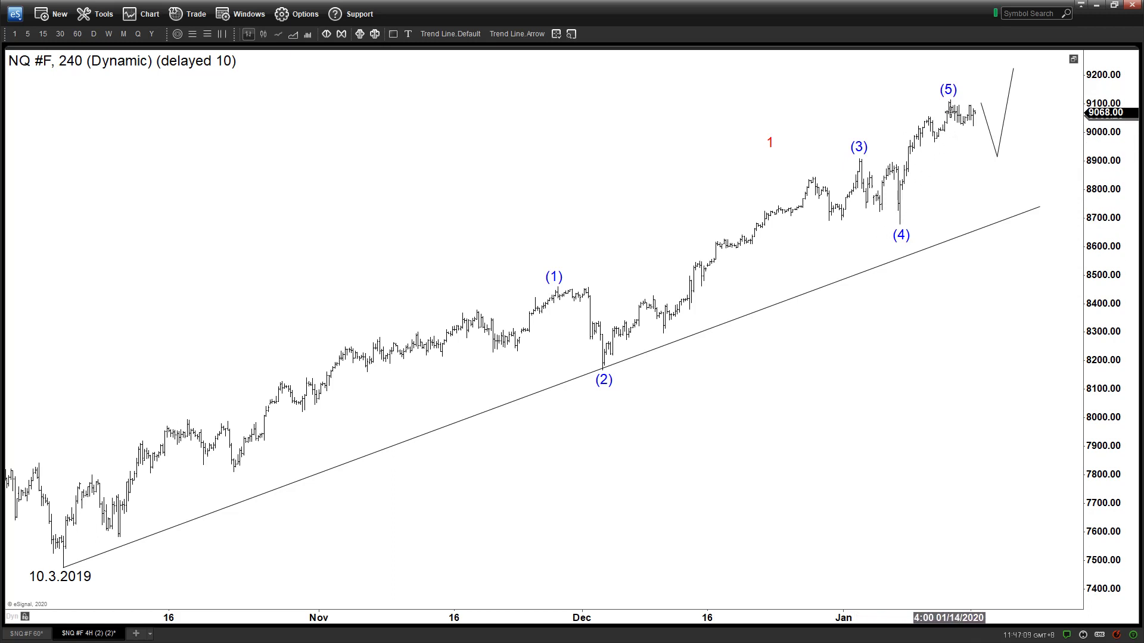
{"action": "right_click", "coordinate": [771, 142]}
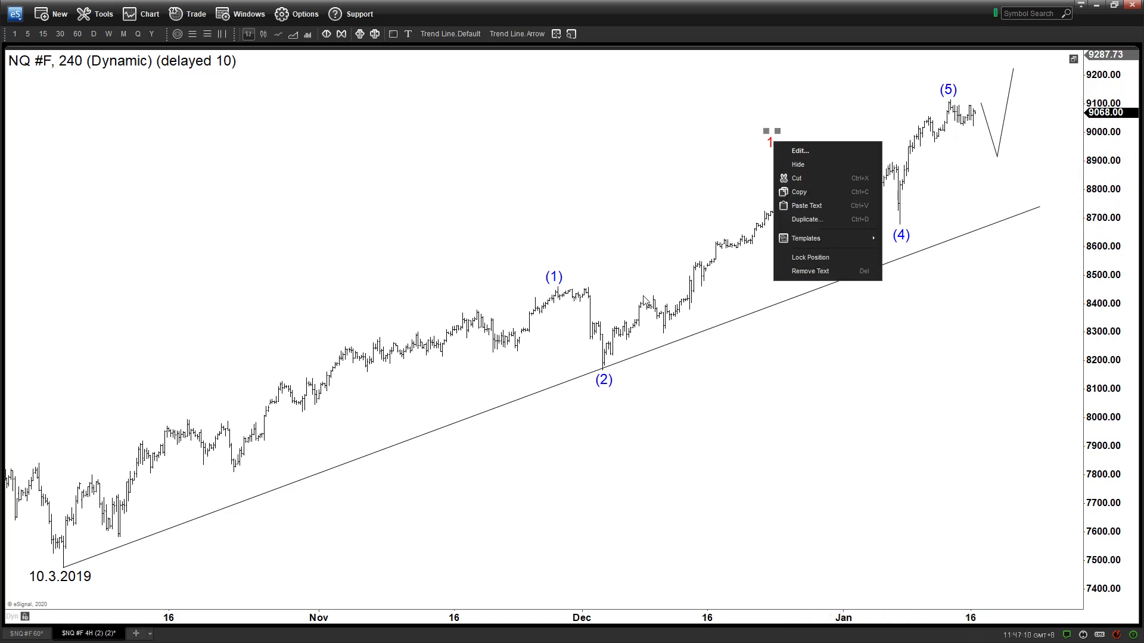
{"action": "left_click", "coordinate": [810, 271]}
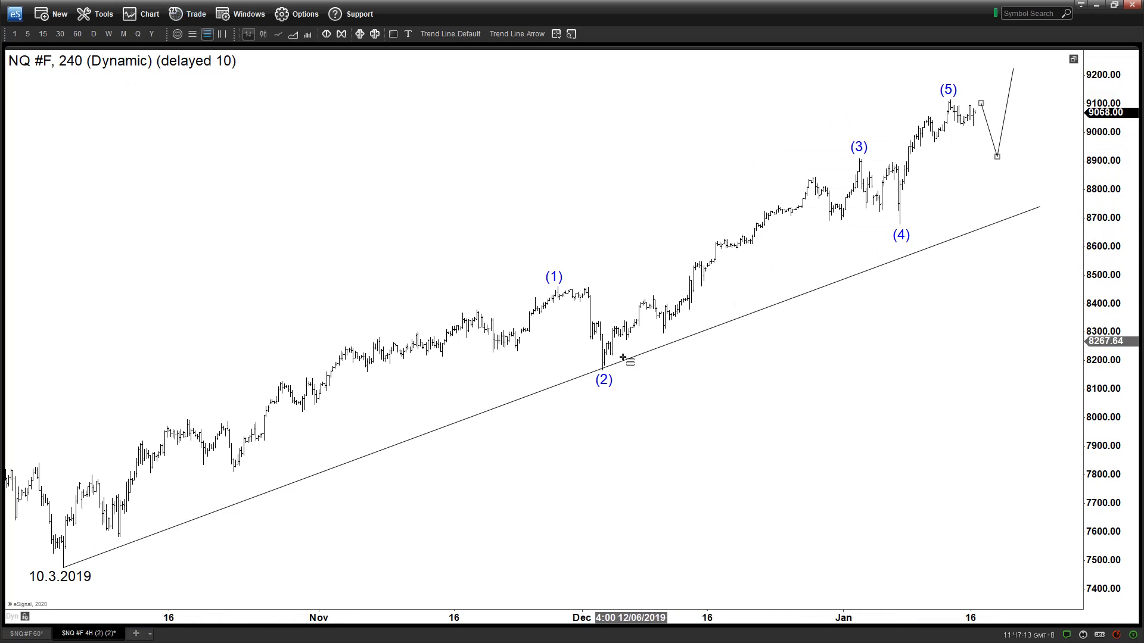
Draw a Fibonacci extension from the 10.3.2019 low to the (1) high, anchored at the (2) low
{"action": "left_click_drag", "start_coordinate": [63, 567], "coordinate": [581, 285]}
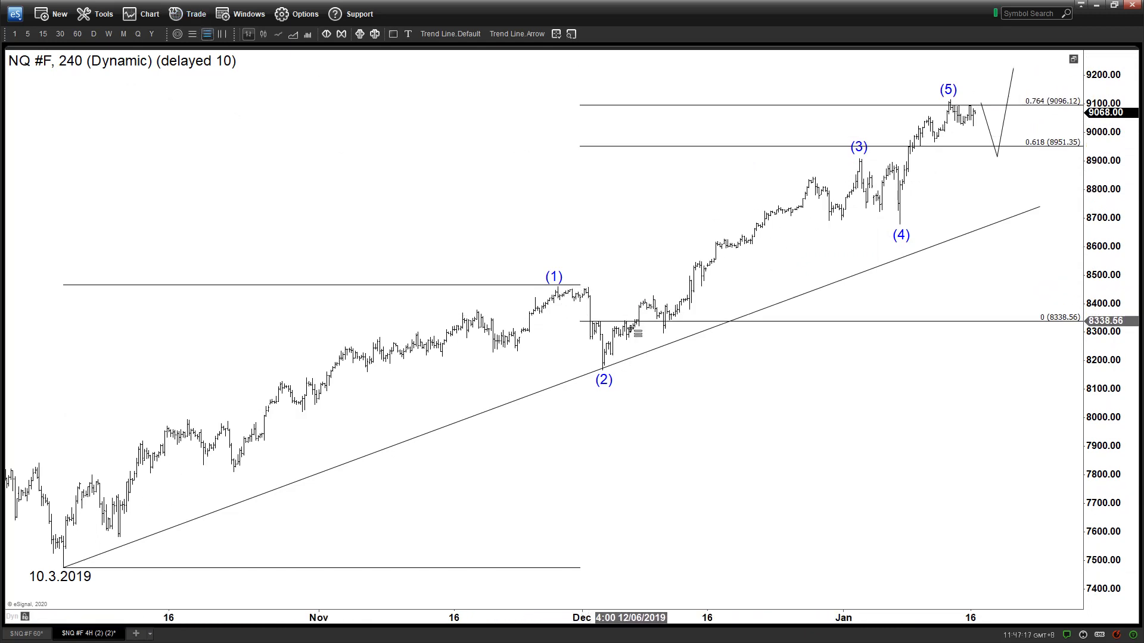
{"action": "left_click", "coordinate": [622, 369]}
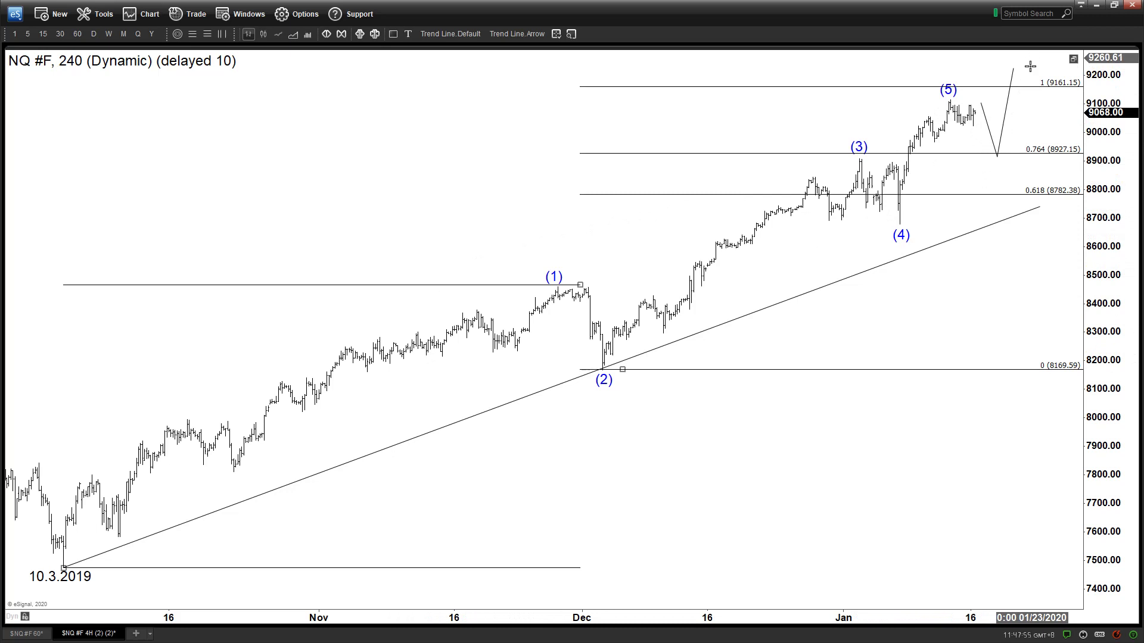
{"action": "scroll", "coordinate": [959, 265], "scroll_direction": "down", "scroll_amount": 3}
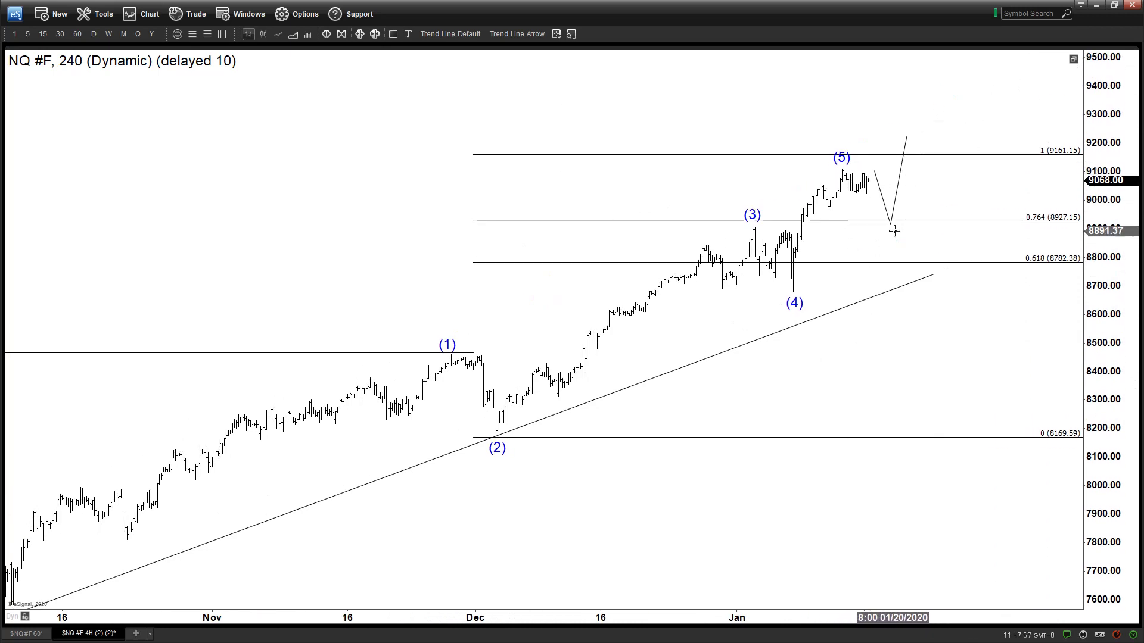
{"action": "left_click", "coordinate": [523, 32]}
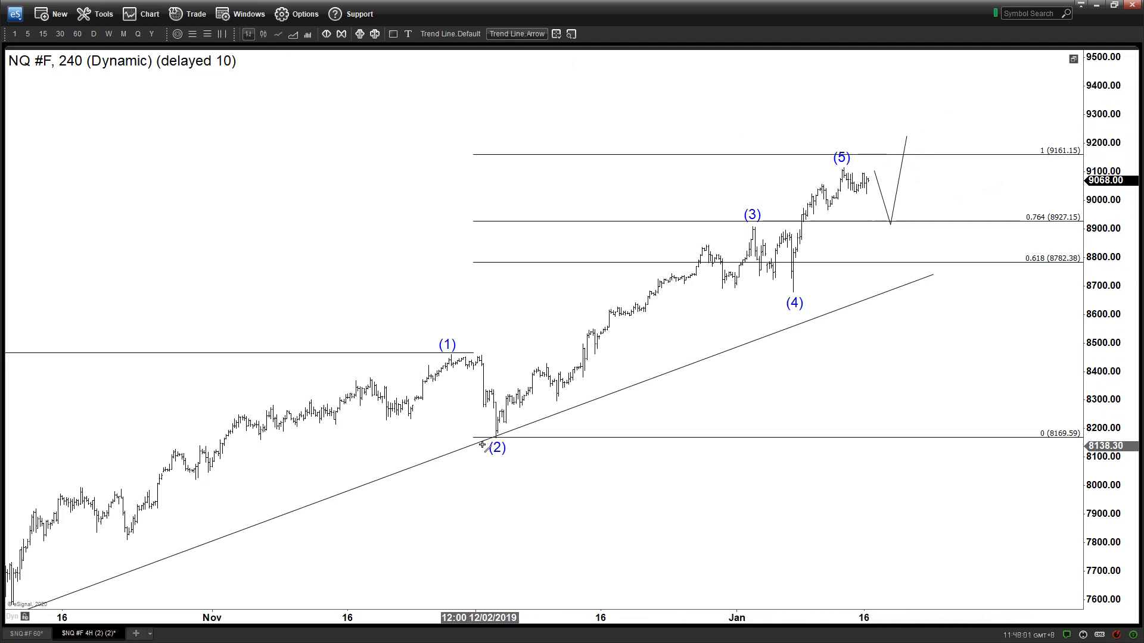
Discard the half-drawn arrow toward wave (3) and scroll back to the 10.3.2019 low
{"action": "left_click_drag", "start_coordinate": [512, 421], "coordinate": [766, 226]}
{"action": "key", "text": "Escape"}
{"action": "scroll", "coordinate": [618, 431], "scroll_direction": "up", "scroll_amount": 5}
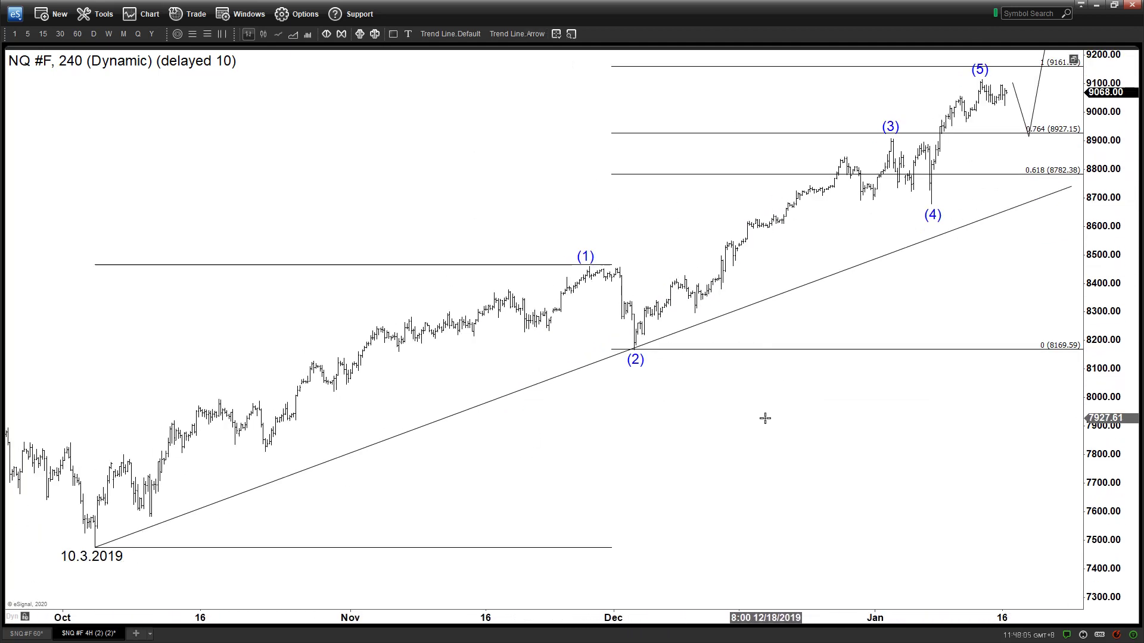
{"action": "scroll", "coordinate": [973, 284], "scroll_direction": "down", "scroll_amount": 1}
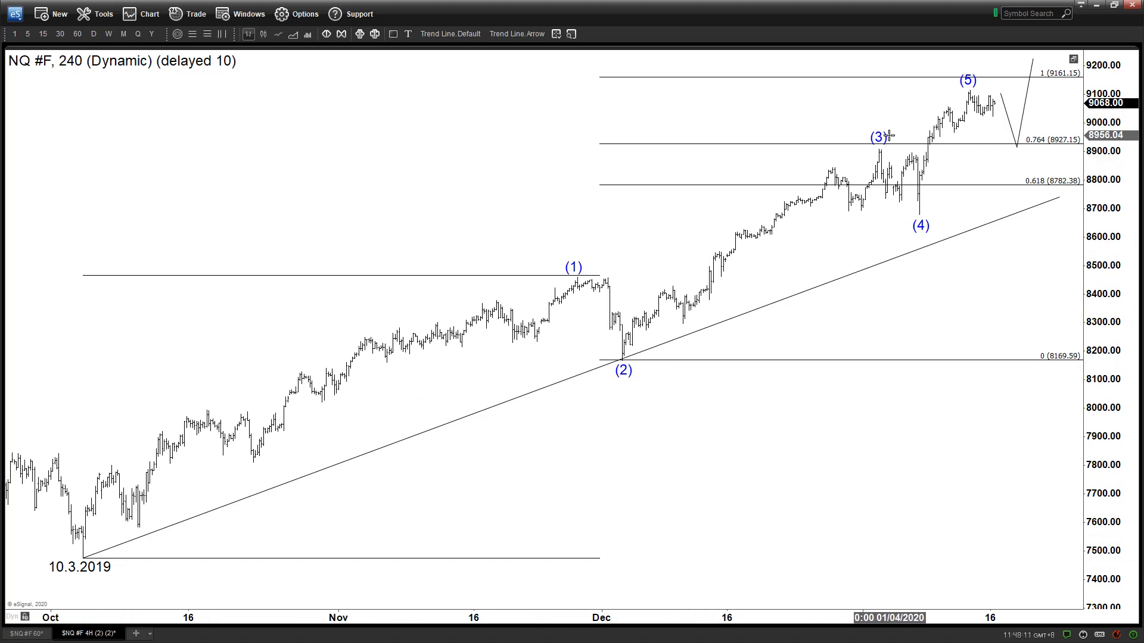
Move (3) onto the early-January high and (4) onto the following low, parking red 1 and 2 aside
{"action": "left_click", "coordinate": [24, 633]}
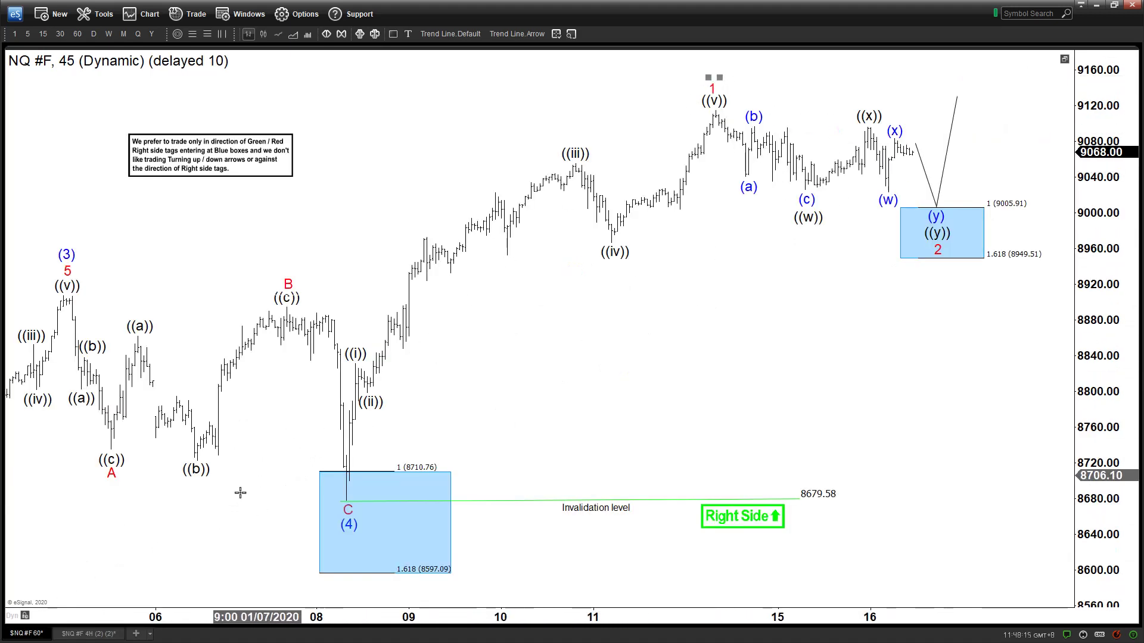
{"action": "left_click", "coordinate": [89, 633]}
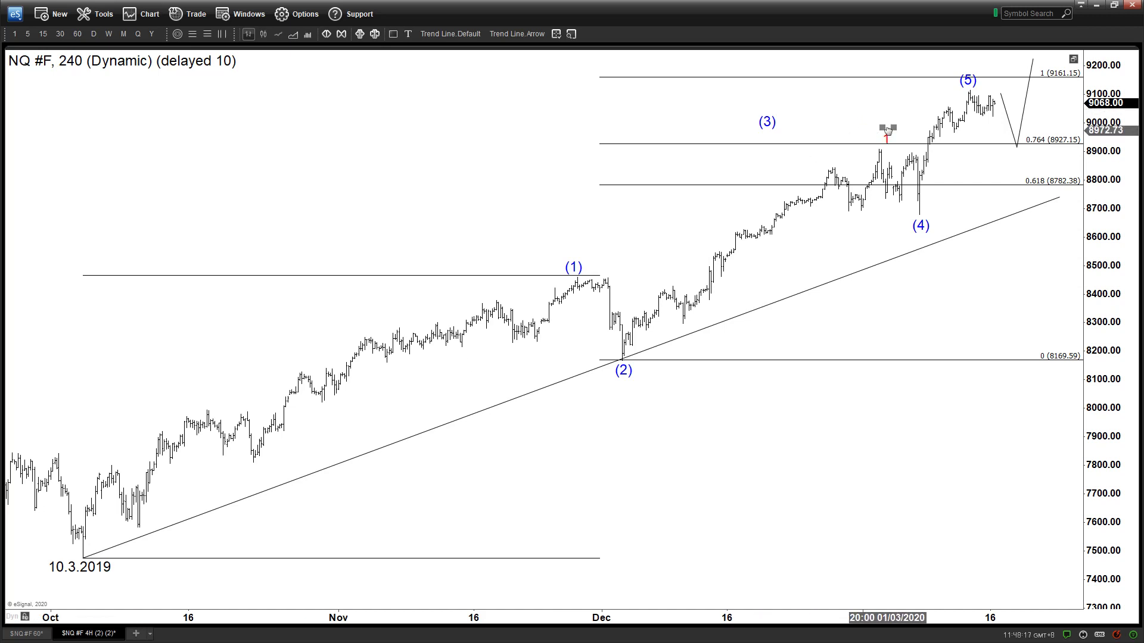
{"action": "left_click_drag", "start_coordinate": [922, 227], "coordinate": [675, 116]}
{"action": "left_click_drag", "start_coordinate": [878, 143], "coordinate": [922, 223]}
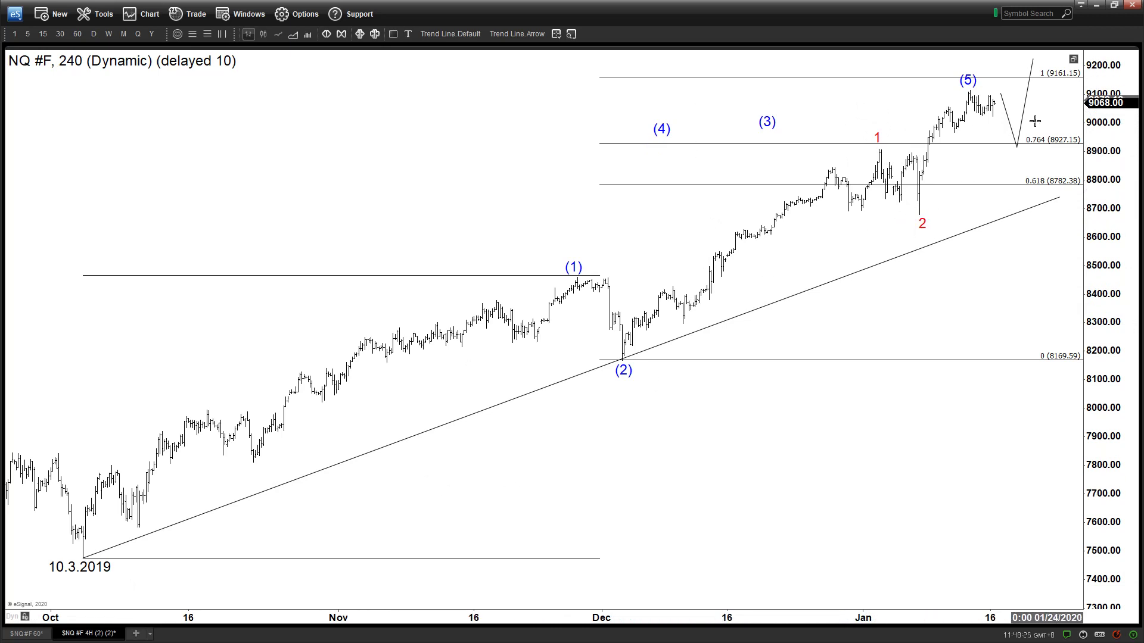
{"action": "left_click_drag", "start_coordinate": [848, 132], "coordinate": [657, 111]}
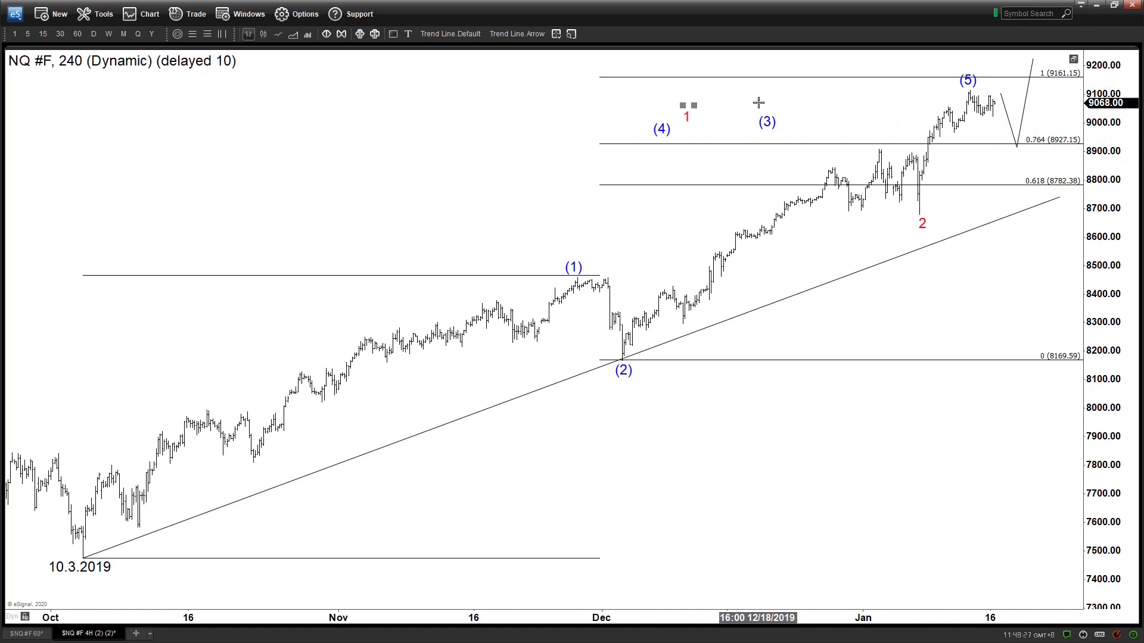
{"action": "left_click_drag", "start_coordinate": [768, 117], "coordinate": [904, 122]}
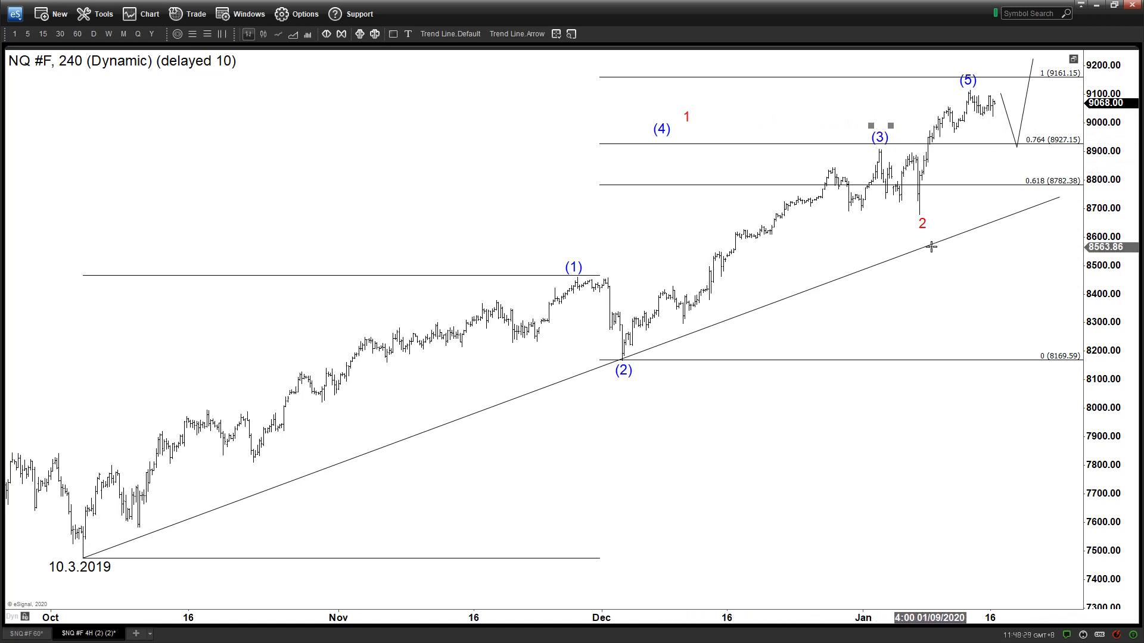
{"action": "mouse_move", "coordinate": [922, 226]}
{"action": "left_mouse_down"}
{"action": "mouse_move", "coordinate": [707, 122]}
{"action": "mouse_move", "coordinate": [858, 212]}
{"action": "mouse_move", "coordinate": [916, 220]}
{"action": "left_mouse_up"}
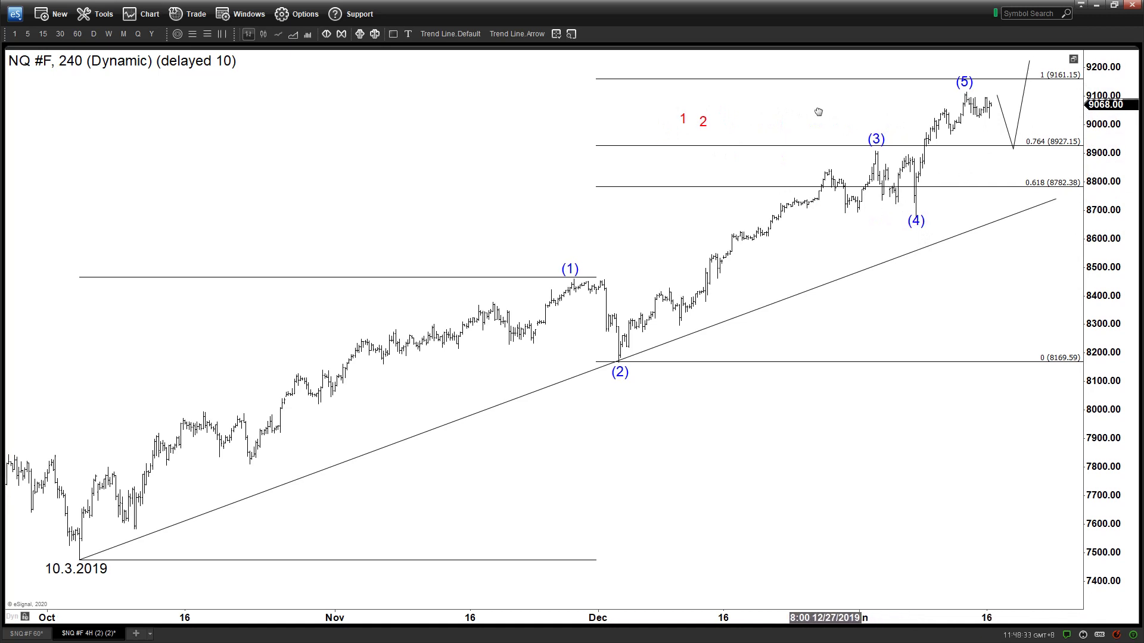
{"action": "left_click_drag", "start_coordinate": [680, 143], "coordinate": [648, 150]}
Delete the red 1 and red 2 text labels and the Fibonacci extension
{"action": "right_click", "coordinate": [655, 141]}
{"action": "left_click", "coordinate": [655, 276]}
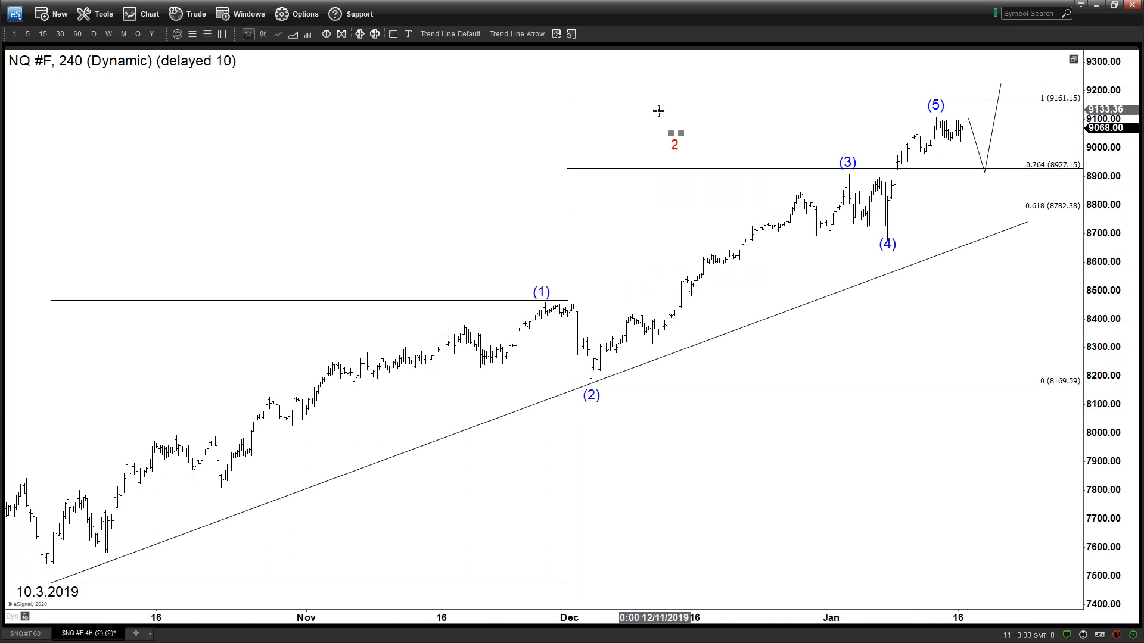
{"action": "right_click", "coordinate": [673, 152]}
{"action": "left_click", "coordinate": [683, 278]}
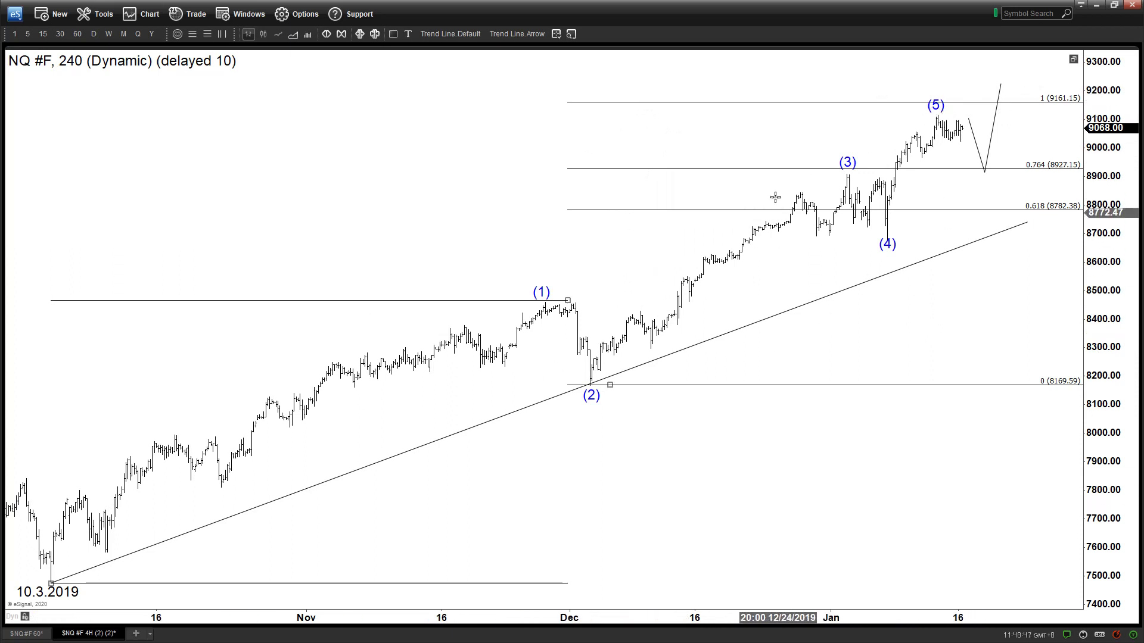
{"action": "right_click", "coordinate": [754, 169]}
{"action": "left_click", "coordinate": [812, 283]}
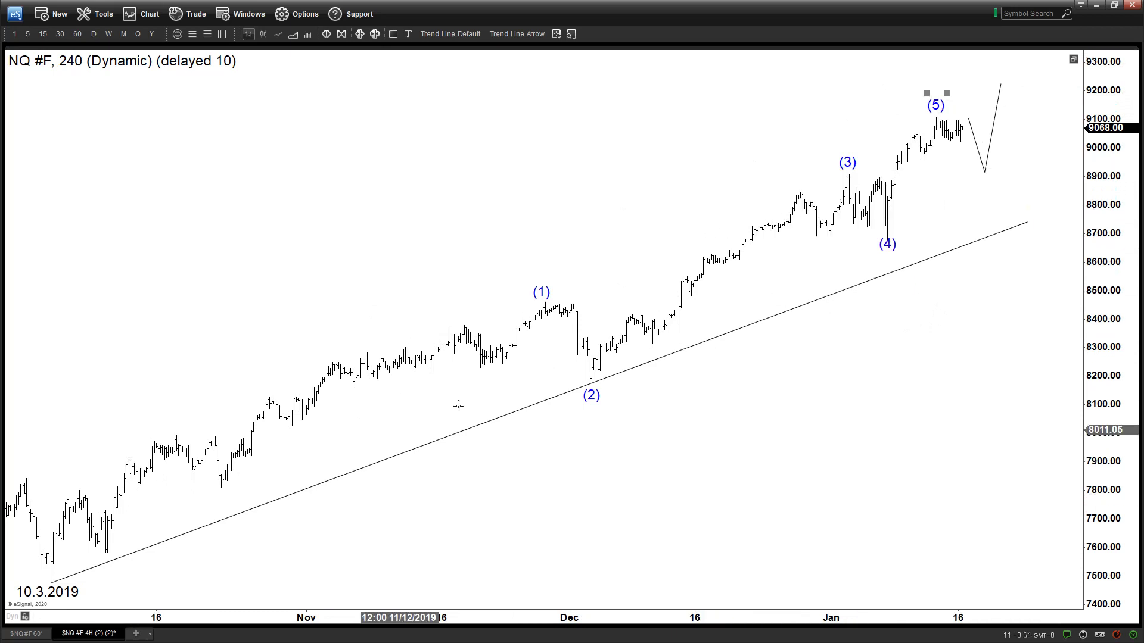
On the $NQ #F 60 chart, draw arrows from ((v)) down to (c) and from (c) up to ((x))
{"action": "left_click", "coordinate": [24, 634]}
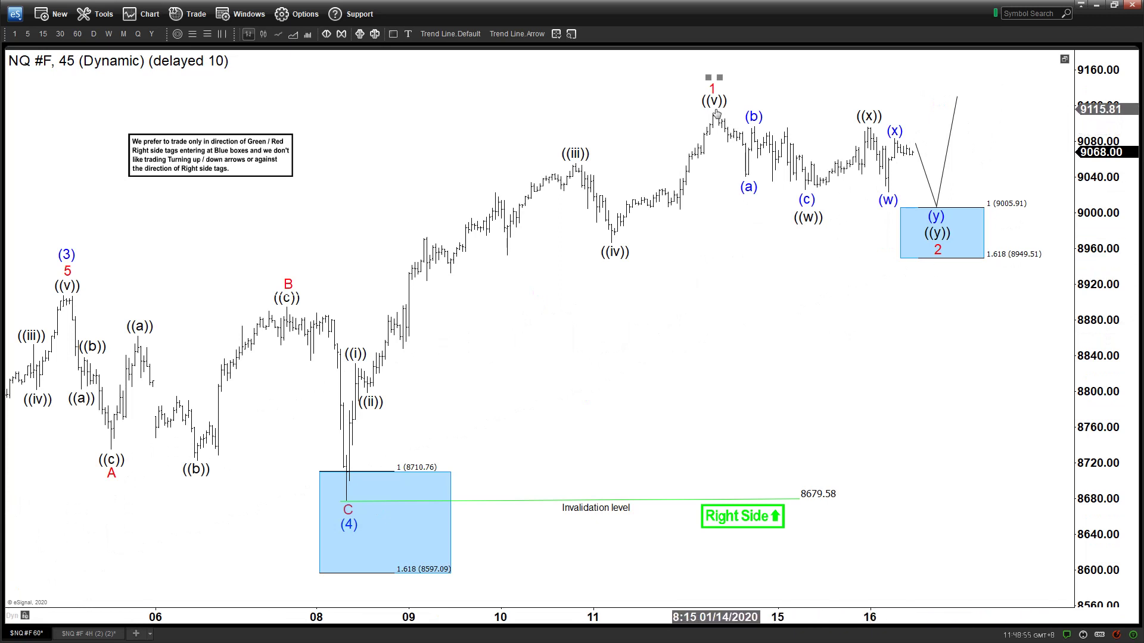
{"action": "left_click", "coordinate": [513, 37]}
{"action": "left_click_drag", "start_coordinate": [715, 102], "coordinate": [807, 194]}
{"action": "key", "text": "Escape"}
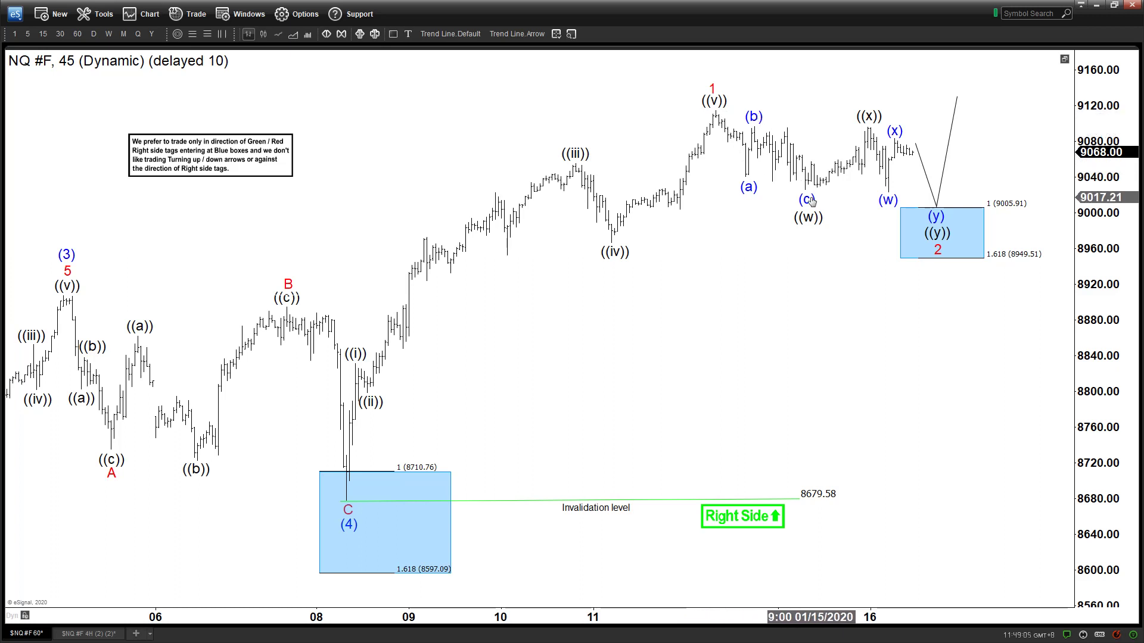
{"action": "left_click", "coordinate": [516, 33]}
{"action": "left_click_drag", "start_coordinate": [737, 130], "coordinate": [808, 193]}
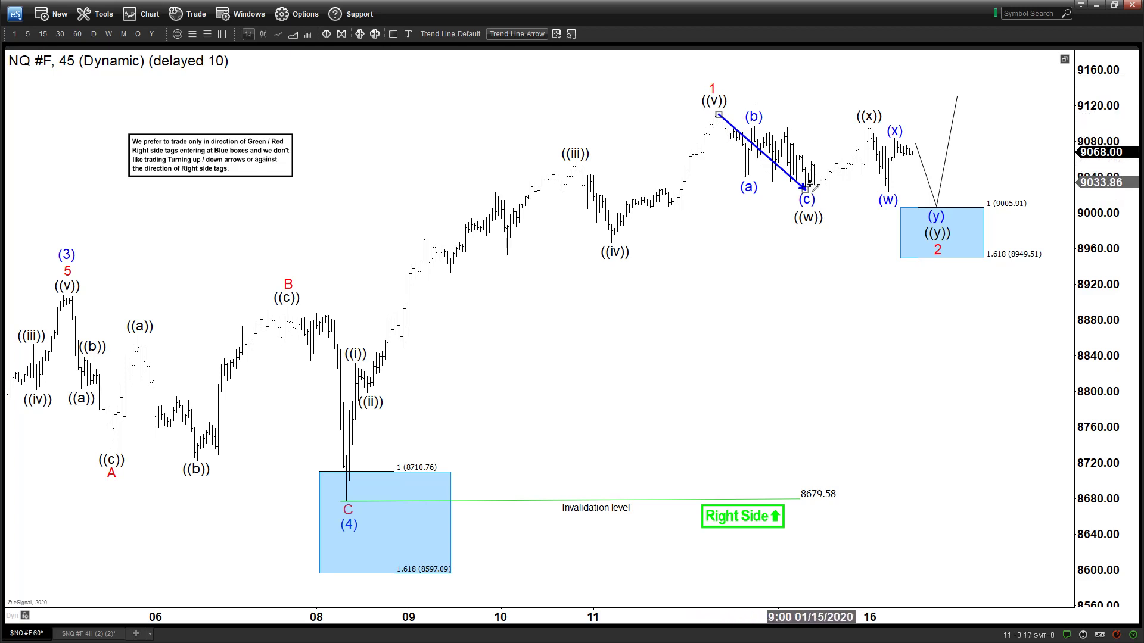
{"action": "left_click_drag", "start_coordinate": [810, 187], "coordinate": [872, 127]}
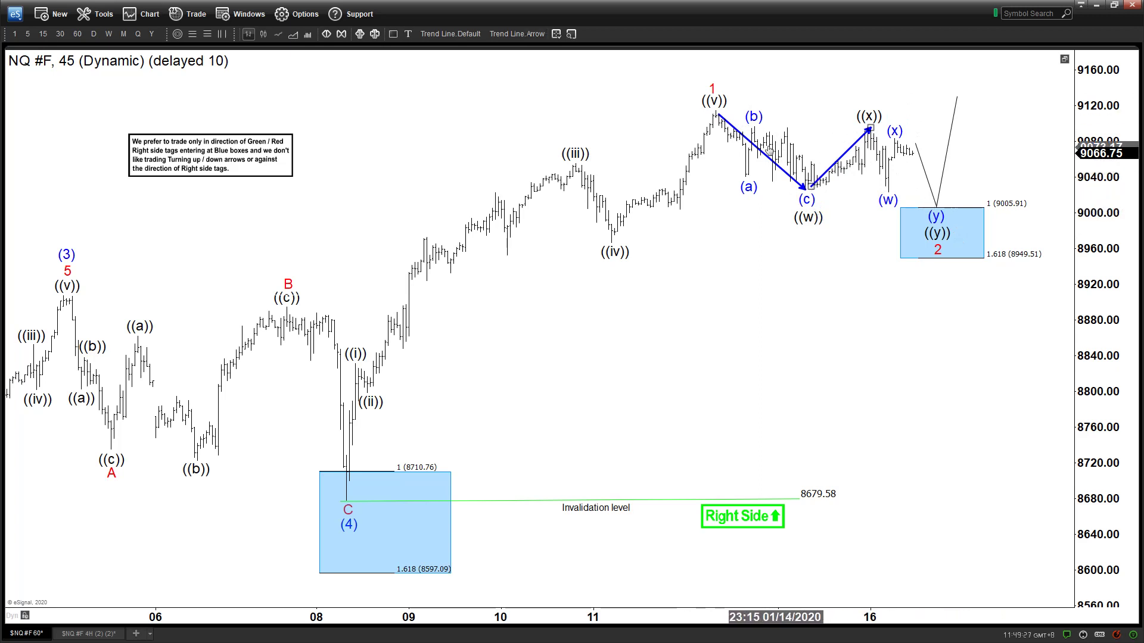
Remove the downward ((v))–(c) arrow and the rising (c)–((x)) arrow
{"action": "right_click", "coordinate": [728, 127]}
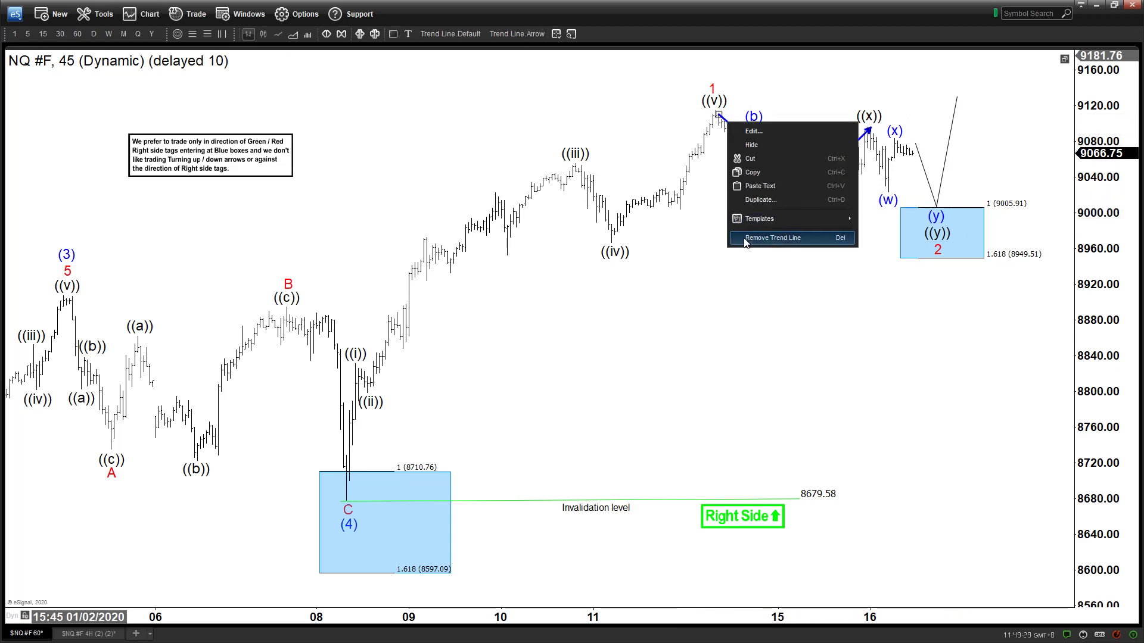
{"action": "left_click", "coordinate": [774, 238]}
{"action": "right_click", "coordinate": [853, 152]}
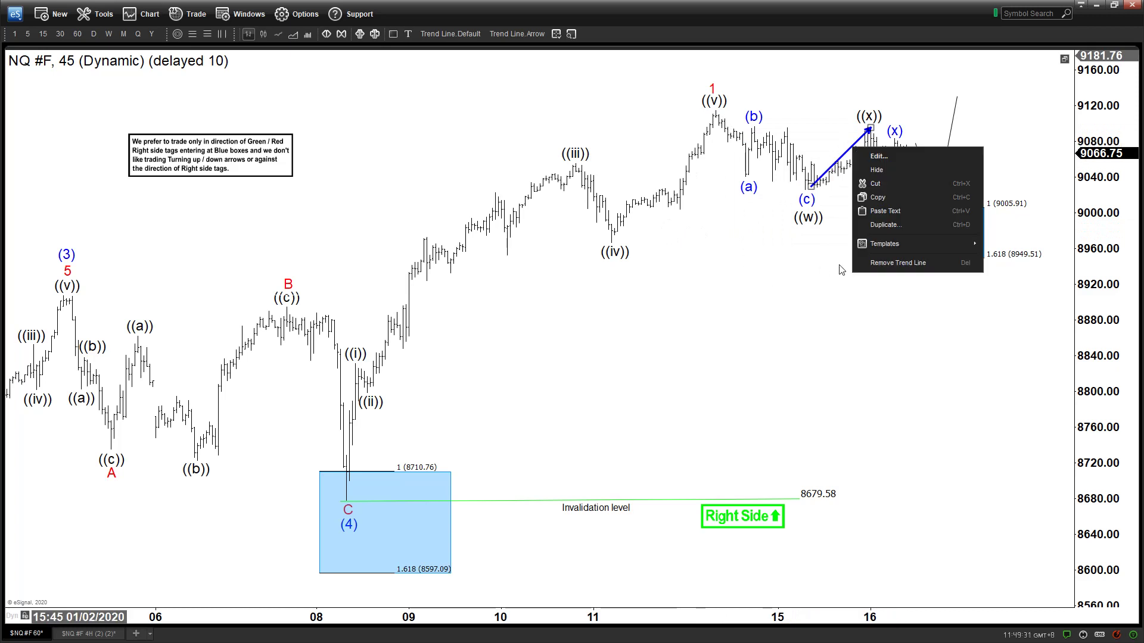
{"action": "left_click", "coordinate": [883, 264]}
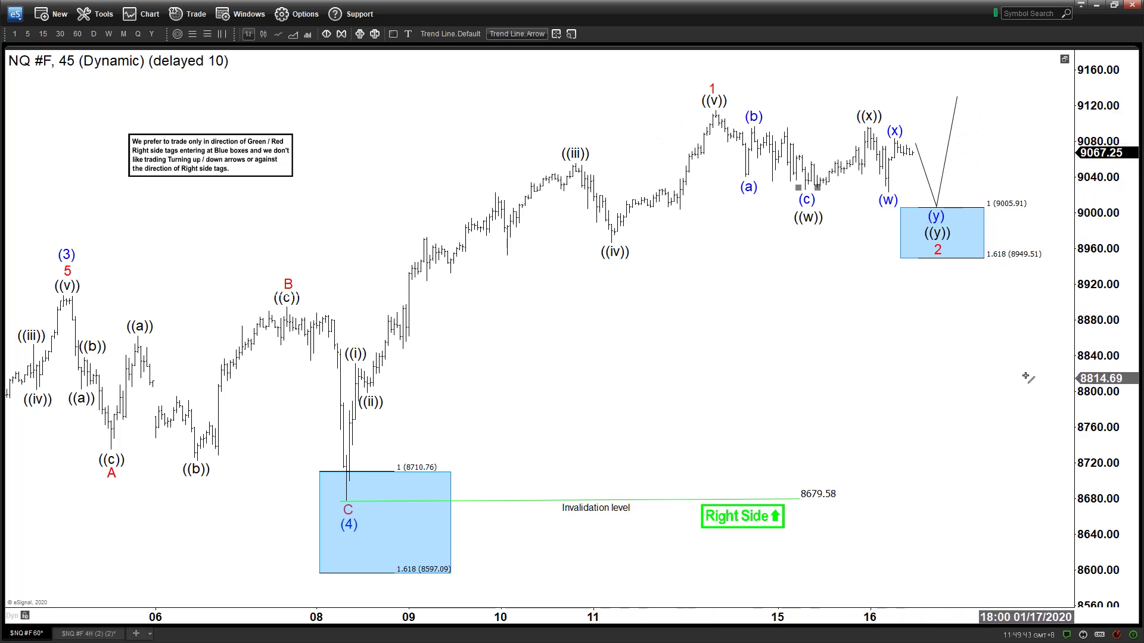
Draw arrows from ((v)) into and out of the blue box, plus a Fibonacci retracement from C to wave 1
{"action": "left_click_drag", "start_coordinate": [715, 106], "coordinate": [939, 231]}
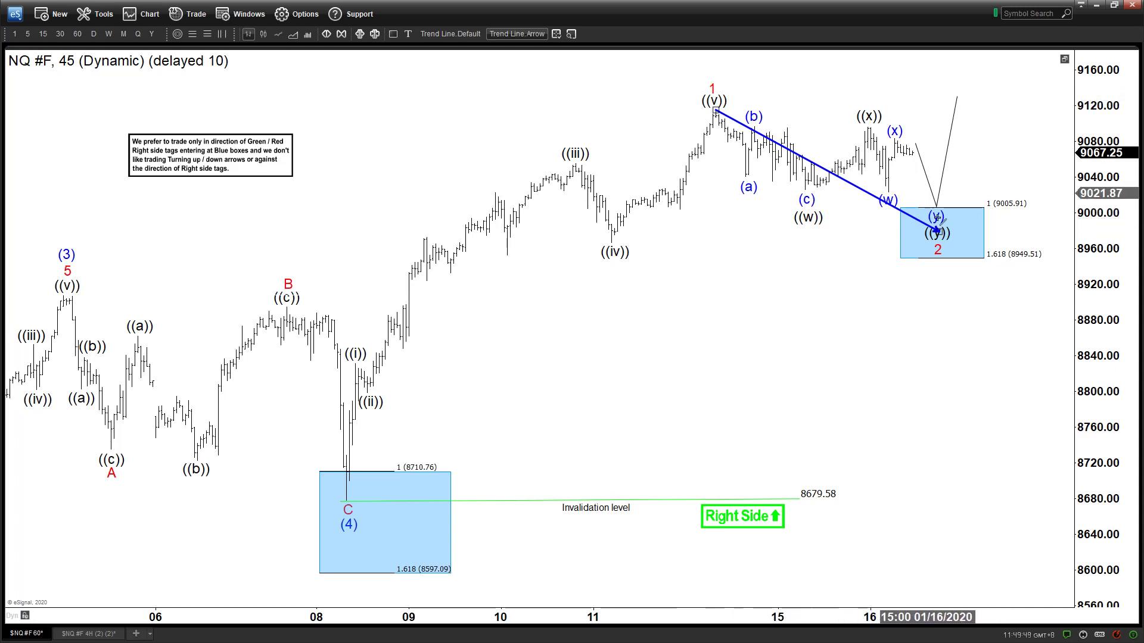
{"action": "left_click_drag", "start_coordinate": [938, 231], "coordinate": [1002, 334]}
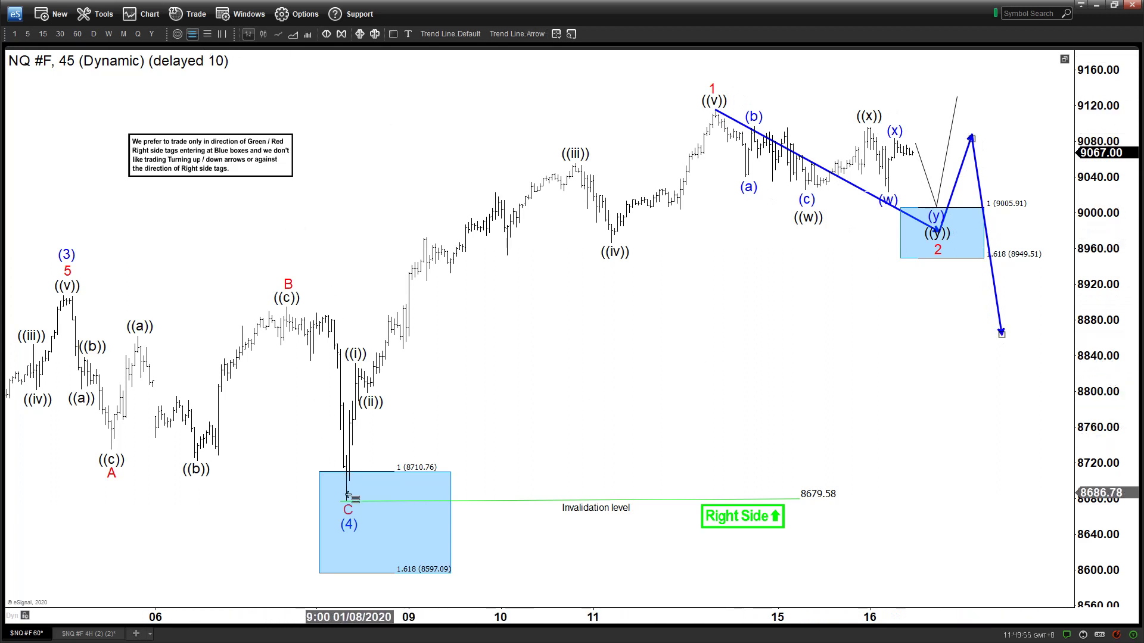
{"action": "mouse_move", "coordinate": [347, 500]}
{"action": "left_mouse_down"}
{"action": "mouse_move", "coordinate": [745, 110]}
{"action": "mouse_move", "coordinate": [775, 109]}
{"action": "left_mouse_up"}
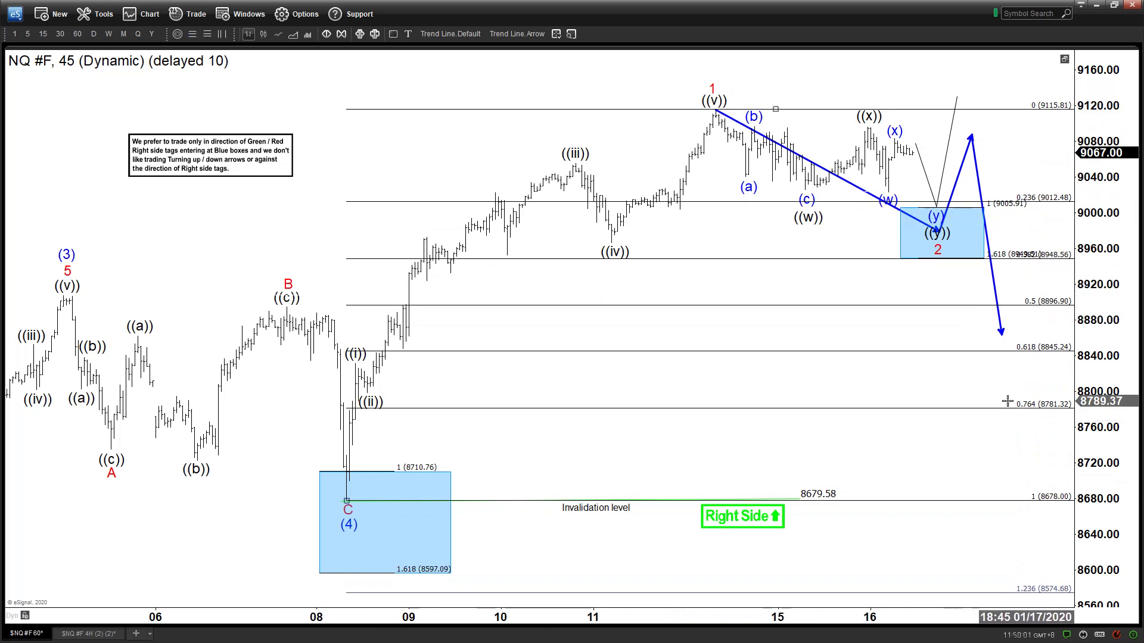
Draw a thin plain trend line upward from the blue arrow tip on the 45-minute chart
{"action": "left_click_drag", "start_coordinate": [753, 361], "coordinate": [668, 358]}
{"action": "left_click", "coordinate": [451, 33]}
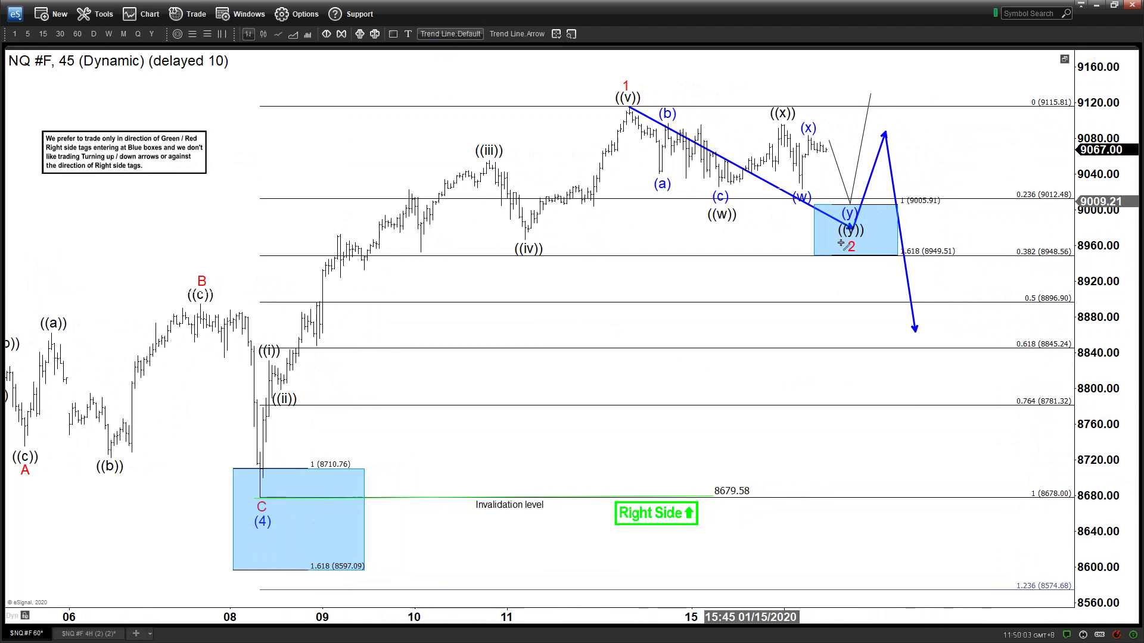
{"action": "left_click_drag", "start_coordinate": [916, 330], "coordinate": [967, 86]}
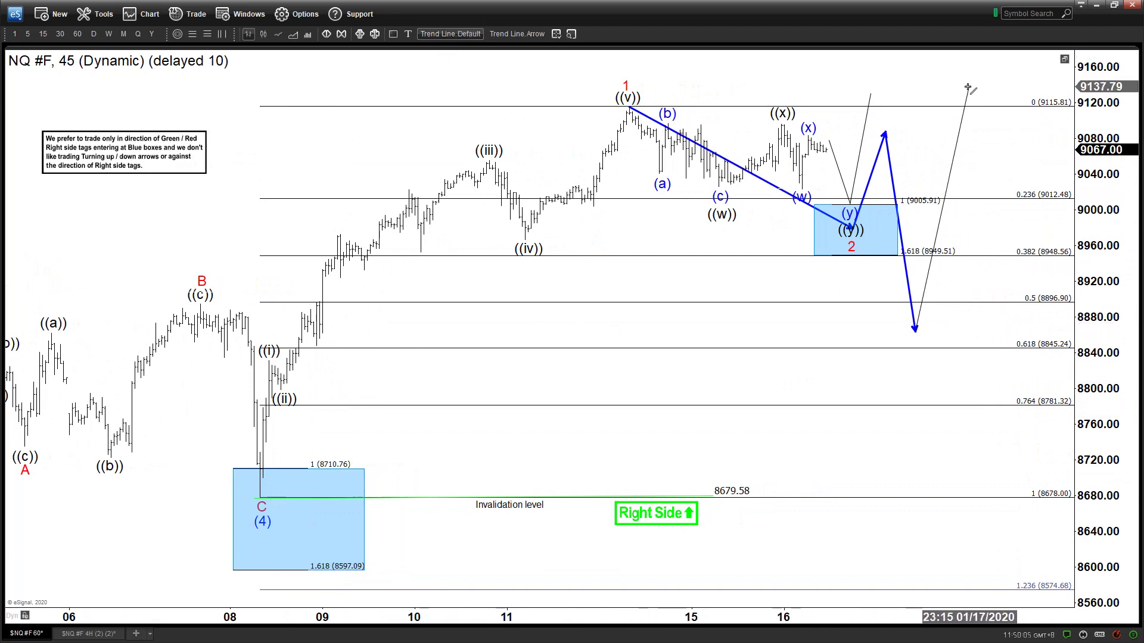
Delete the blue ((v))–(w) line and the rising and falling blue arrows
{"action": "right_click", "coordinate": [642, 113]}
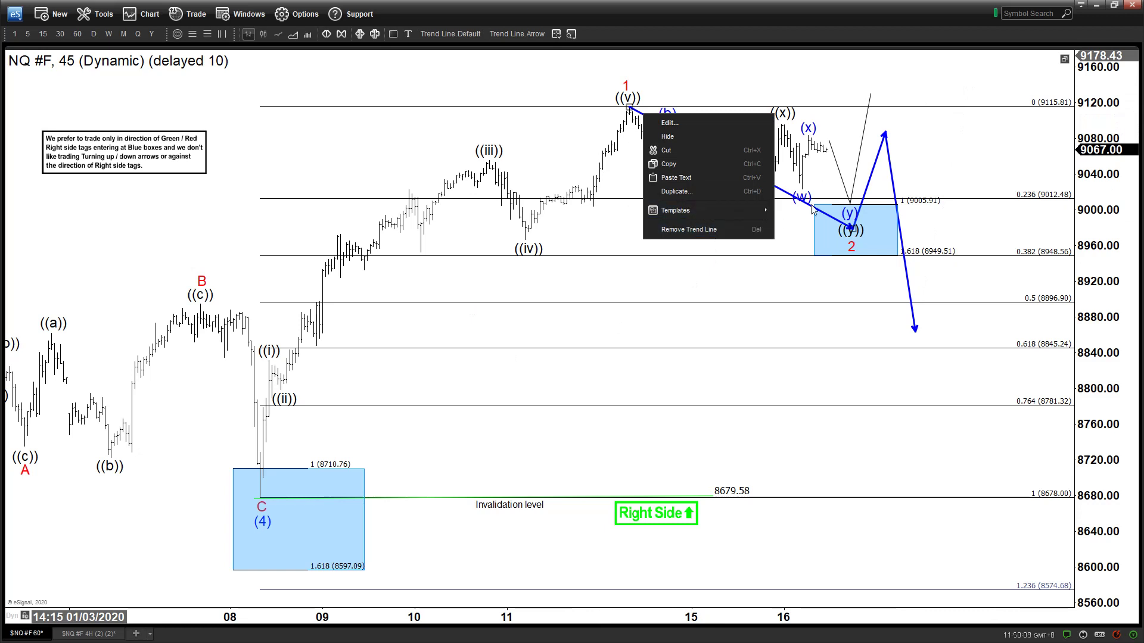
{"action": "left_click", "coordinate": [689, 229]}
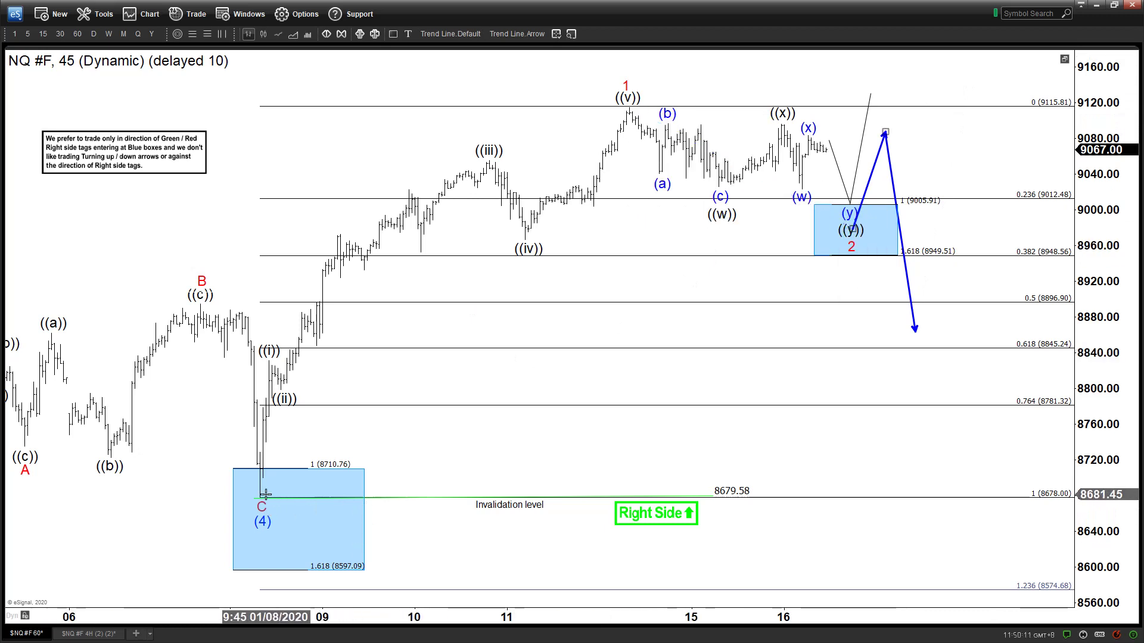
{"action": "right_click", "coordinate": [880, 156]}
{"action": "left_click", "coordinate": [893, 271]}
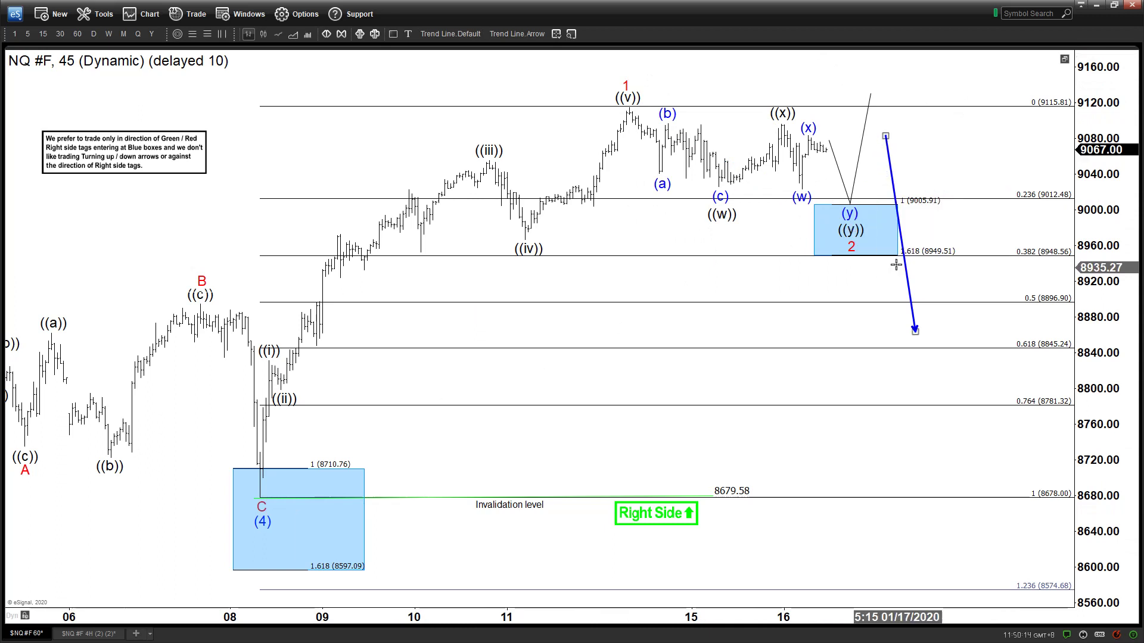
{"action": "right_click", "coordinate": [889, 157]}
{"action": "left_click", "coordinate": [911, 269]}
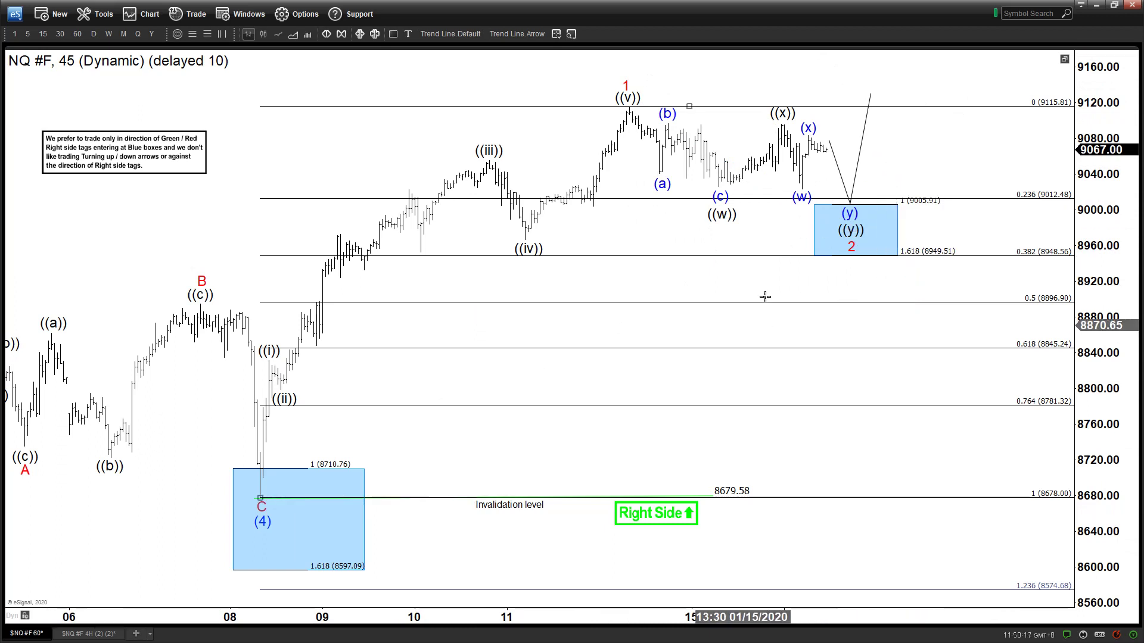
Remove the Fibonacci retracement from the chart
{"action": "right_click", "coordinate": [629, 201]}
{"action": "left_click", "coordinate": [653, 315]}
{"action": "scroll", "coordinate": [638, 345], "scroll_direction": "up", "scroll_amount": 3}
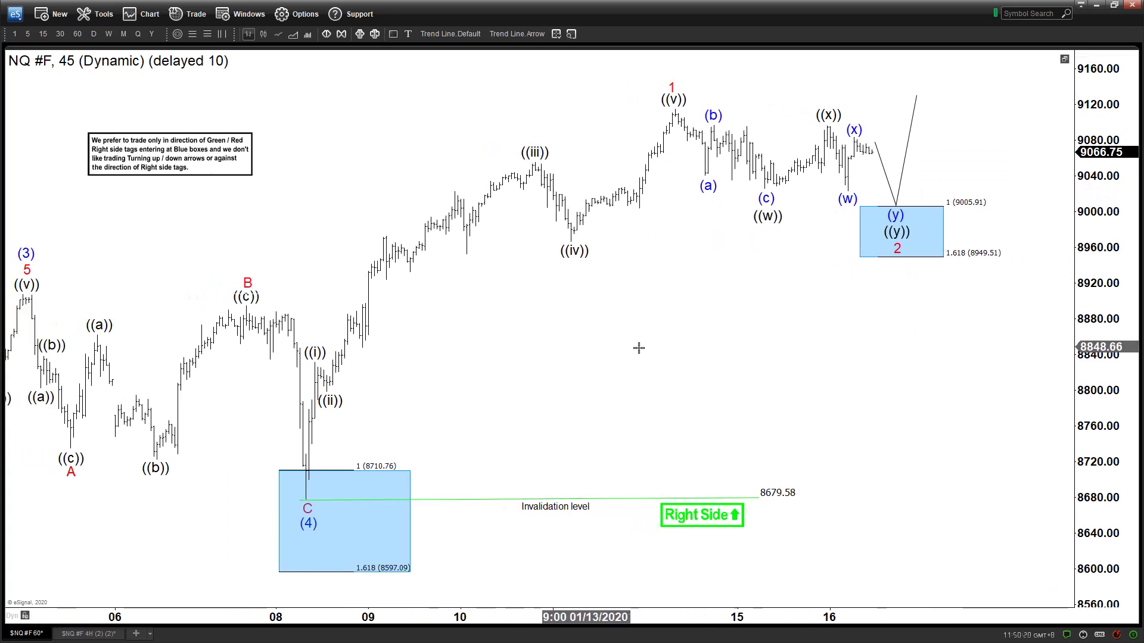